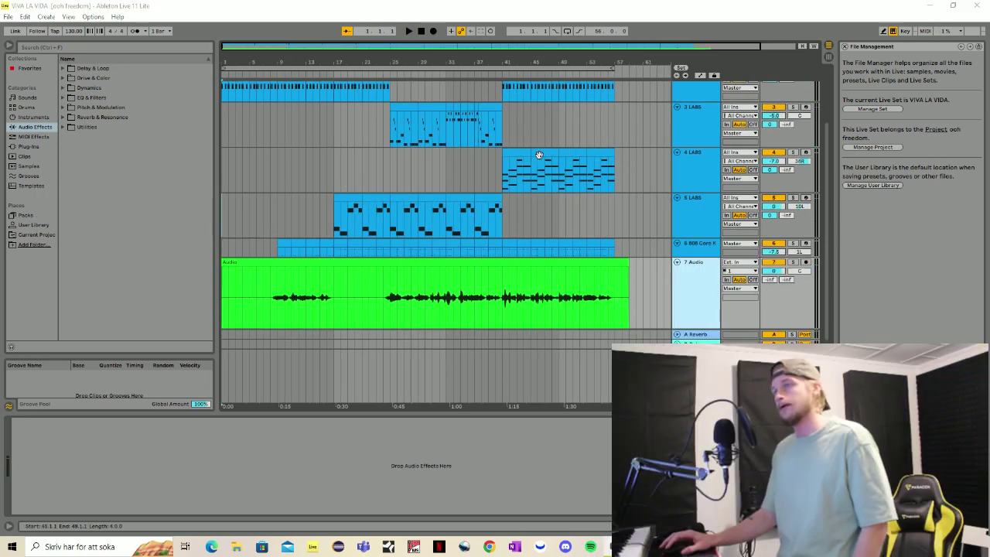
# Play the song from the start, check the track levels in Session View, return to the arrangement and stop playback.
pyautogui.click(421, 31)
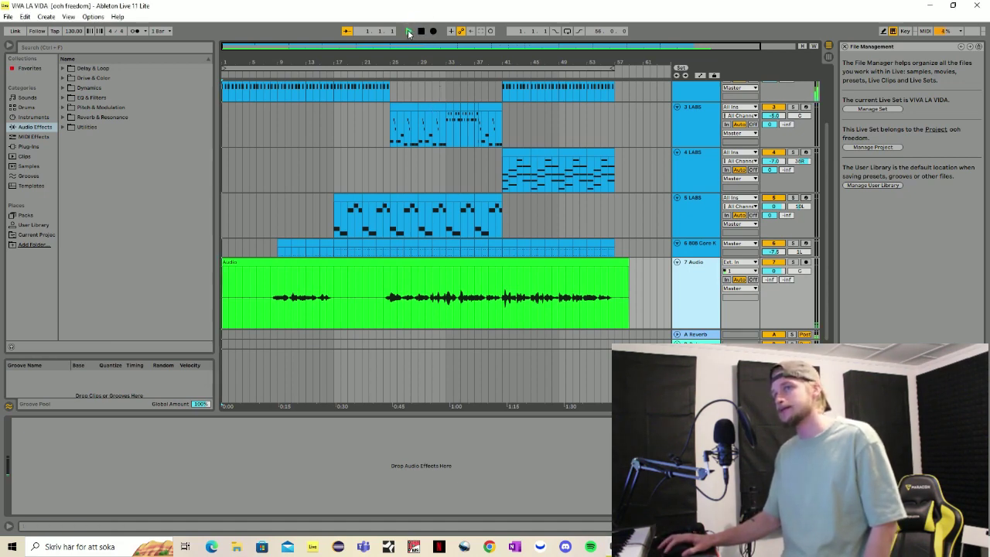
pyautogui.click(408, 31)
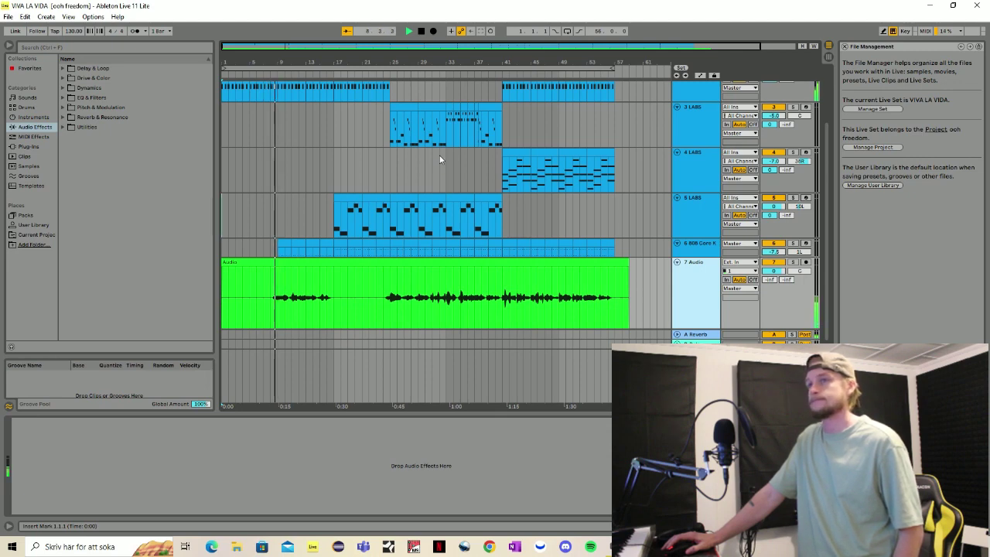
pyautogui.click(827, 57)
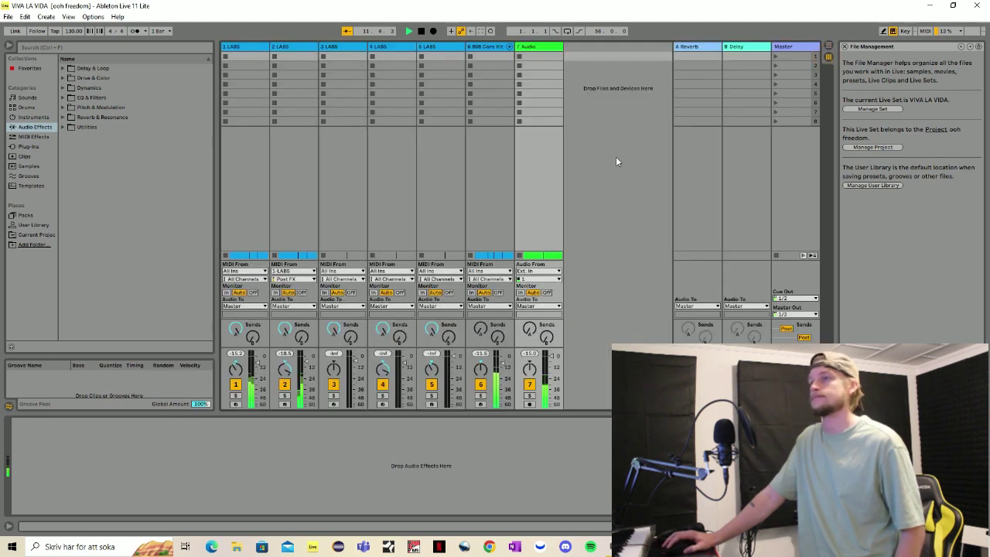
pyautogui.click(828, 56)
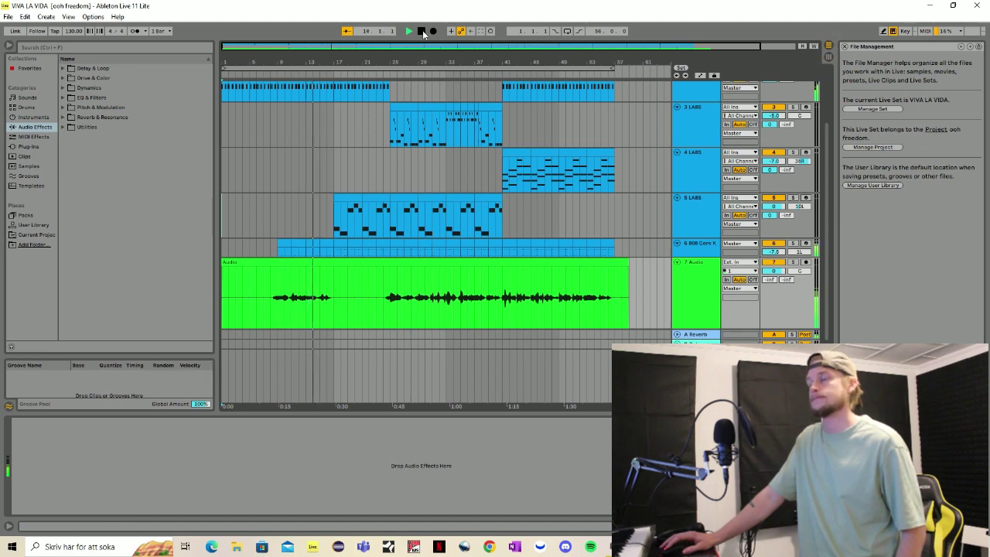
pyautogui.click(422, 31)
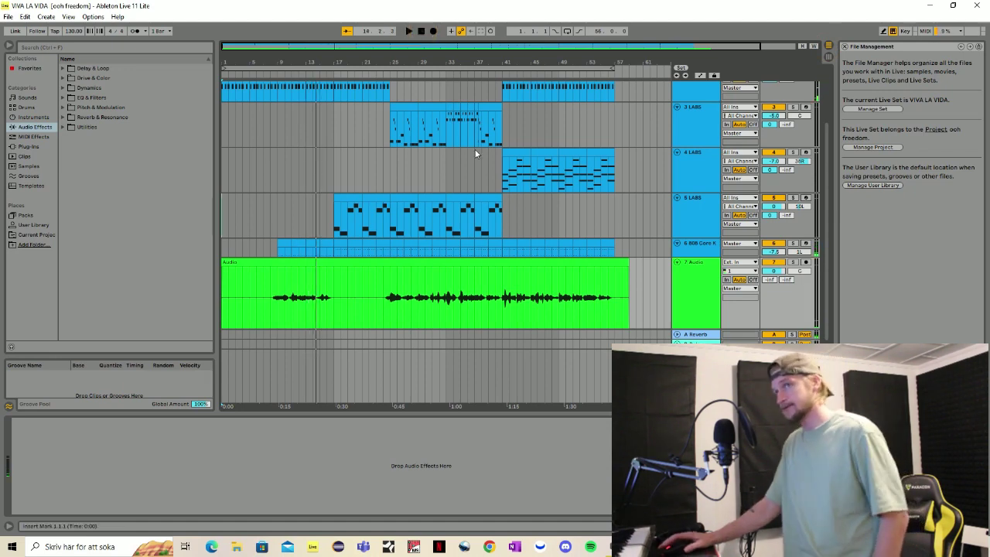
# Add the Sustained Lead Vocal compressor preset from the Dynamics audio effects to the vocal track, 7 Audio.
pyautogui.click(37, 128)
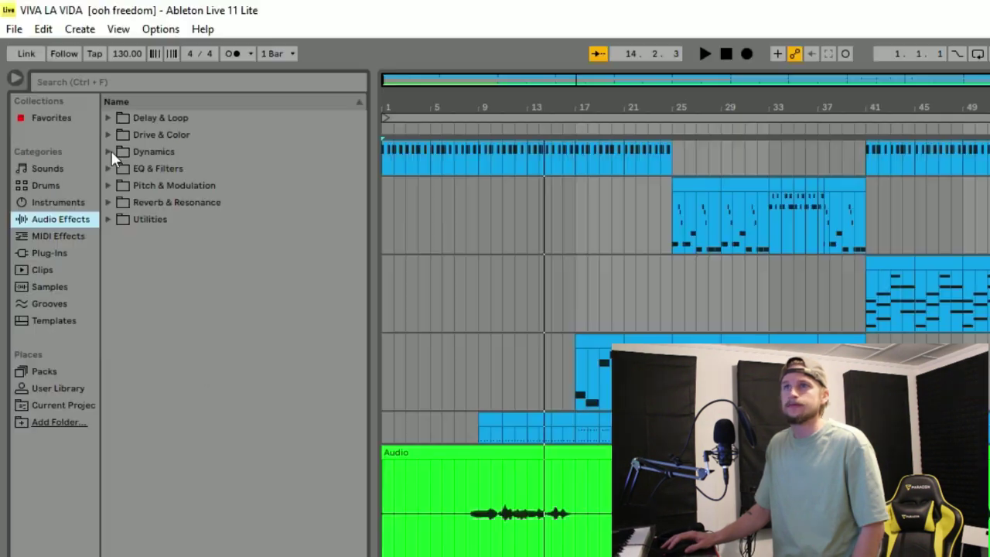
pyautogui.click(63, 88)
pyautogui.click(119, 168)
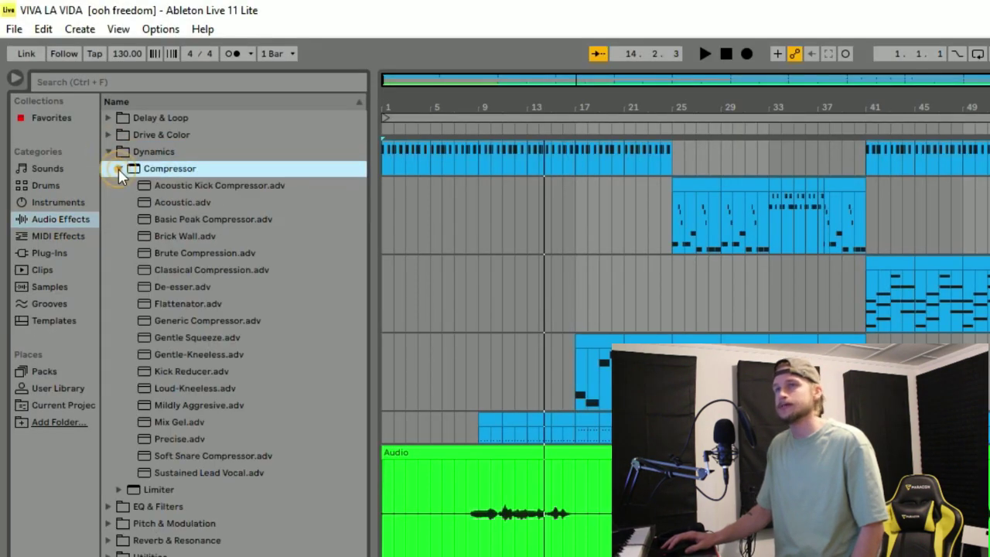
pyautogui.click(214, 473)
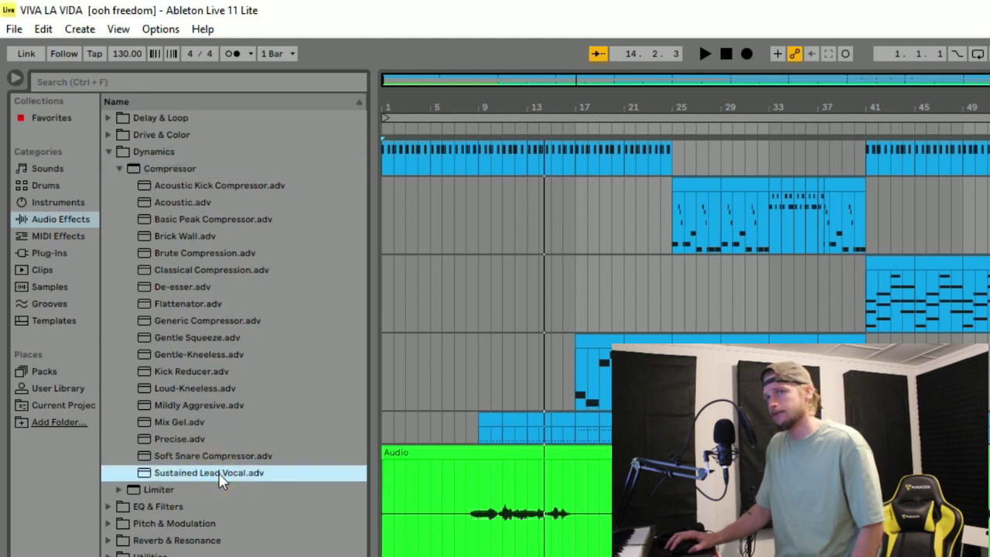
pyautogui.moveTo(221, 480); pyautogui.dragTo(312, 485)
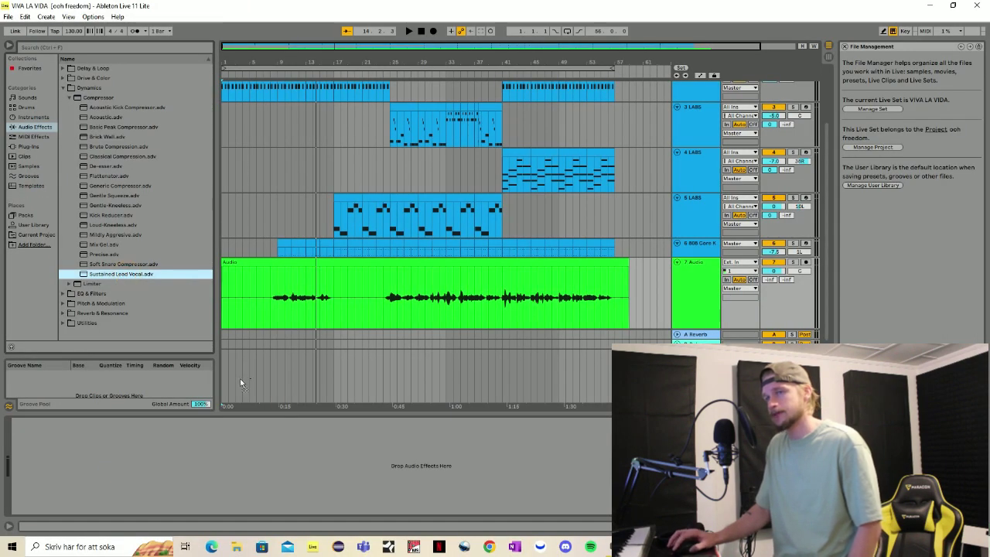
pyautogui.moveTo(52, 465); pyautogui.dragTo(52, 465)
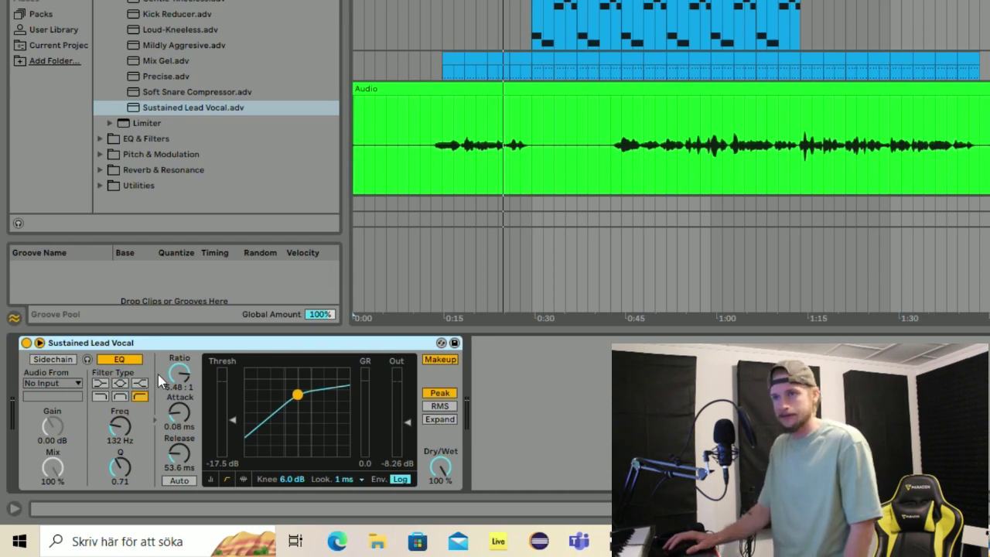
# Audition the compressed vocal in the first verse and again from about bar 31.
pyautogui.click(119, 397)
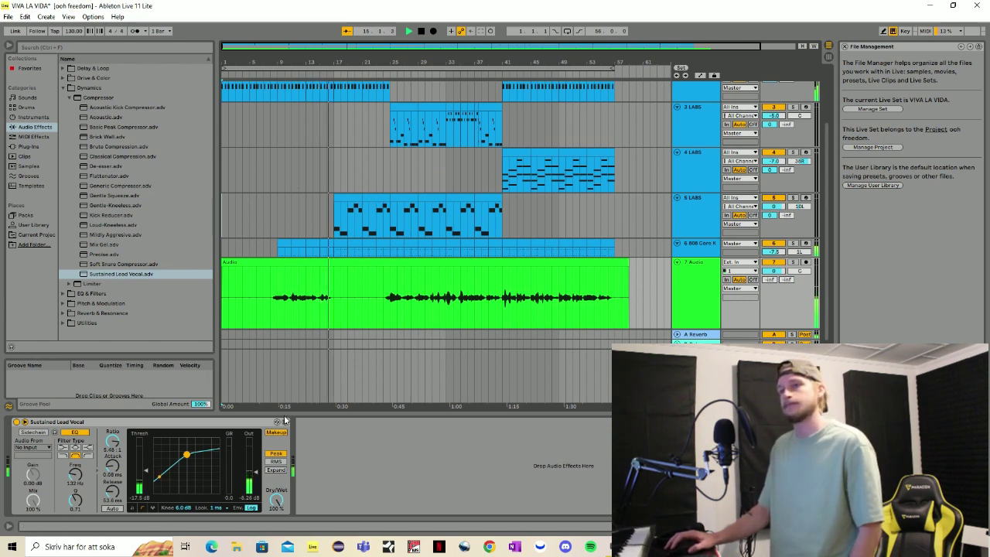
pyautogui.click(420, 31)
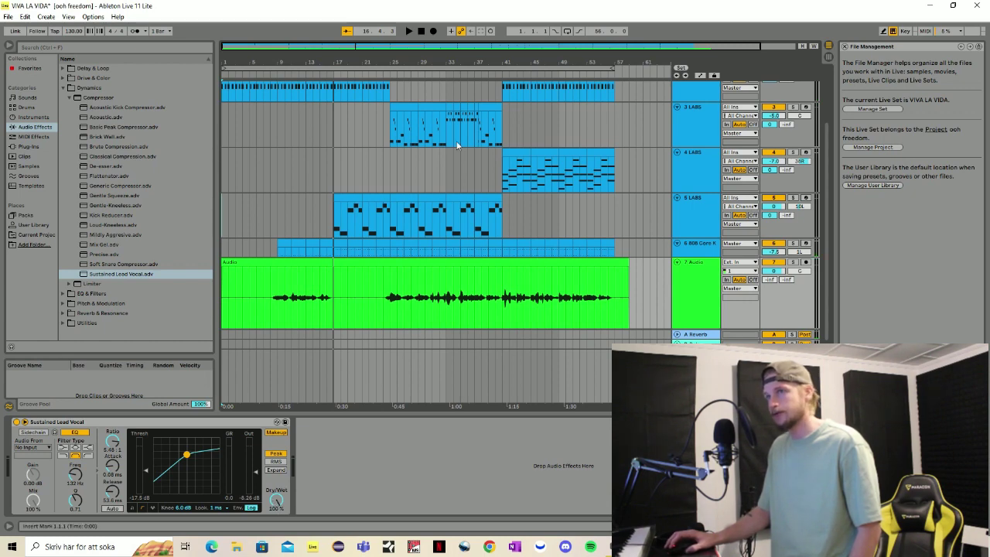
pyautogui.click(435, 74)
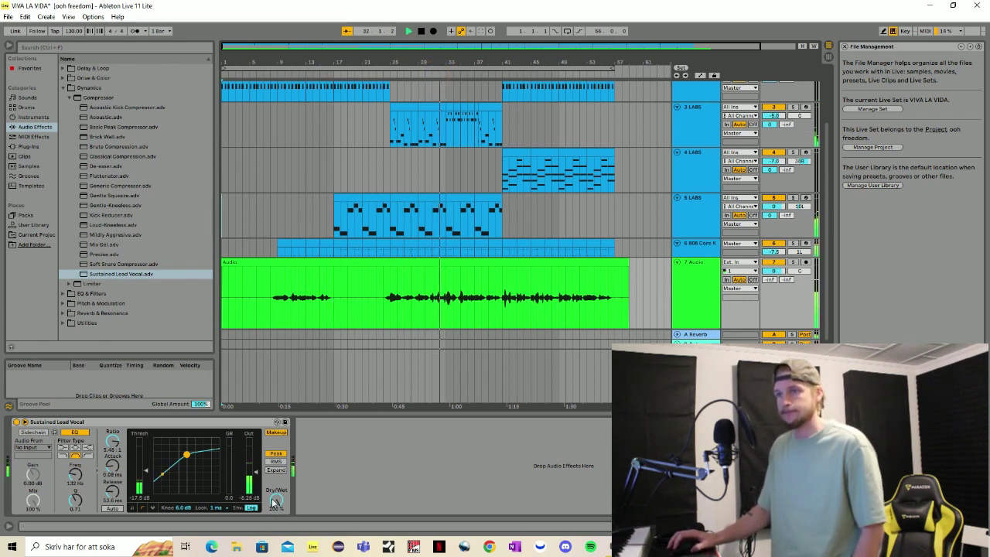
pyautogui.moveTo(273, 501)
pyautogui.mouseDown()
pyautogui.moveTo(273, 555)
pyautogui.moveTo(273, 501)
pyautogui.mouseUp()
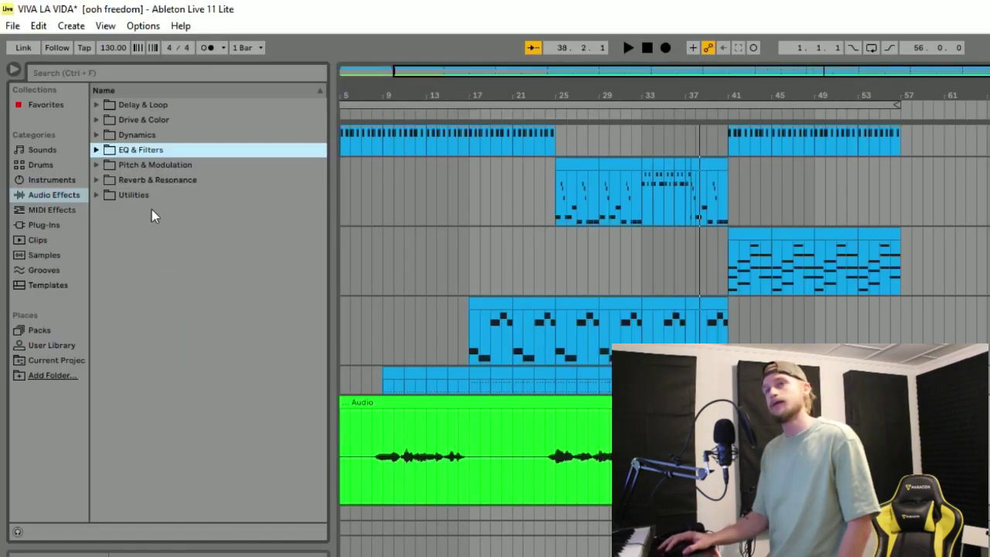
# Add the Heartbeat Kick preset of Channel EQ after the compressor on the vocal track.
pyautogui.click(95, 150)
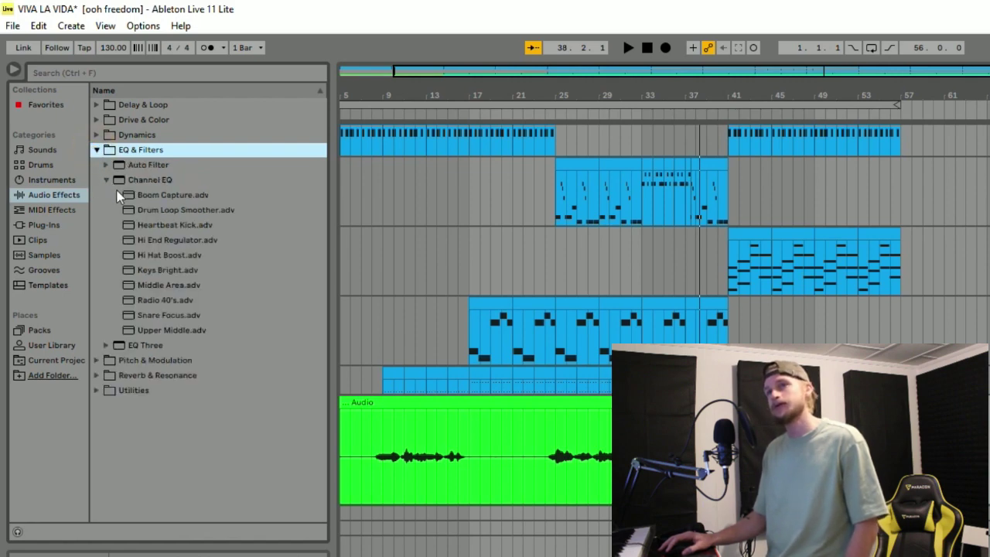
pyautogui.click(165, 225)
pyautogui.moveTo(165, 224); pyautogui.dragTo(414, 413)
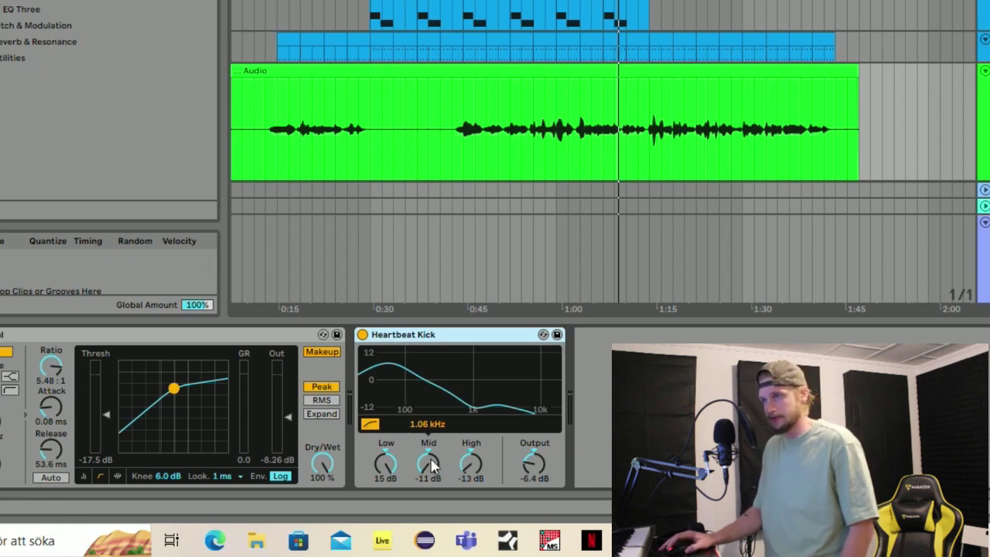
# Set the vocal's Channel EQ to Mid 0.0 dB, Low -11 dB and High -2.6 dB.
pyautogui.moveTo(431, 463); pyautogui.dragTo(430, 434)
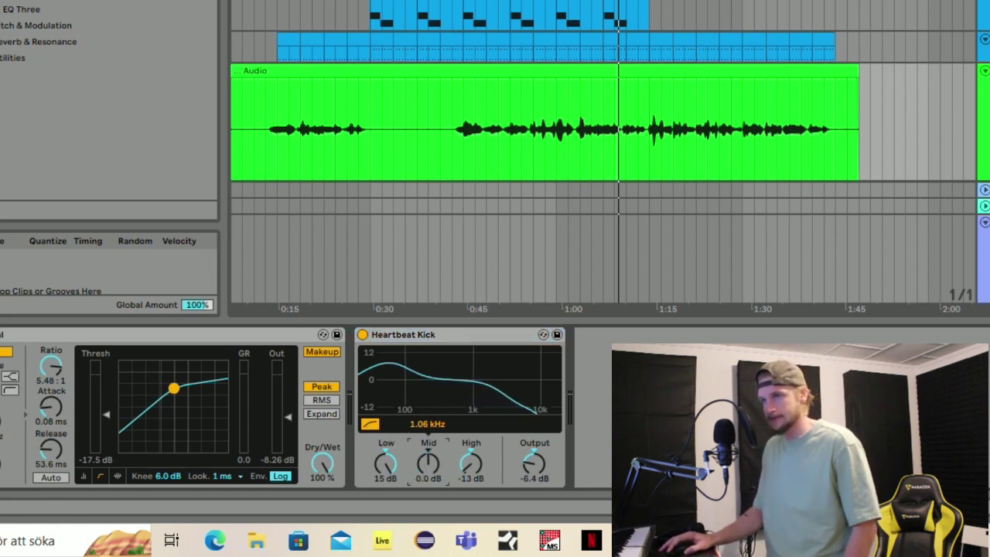
pyautogui.moveTo(391, 473); pyautogui.dragTo(391, 530)
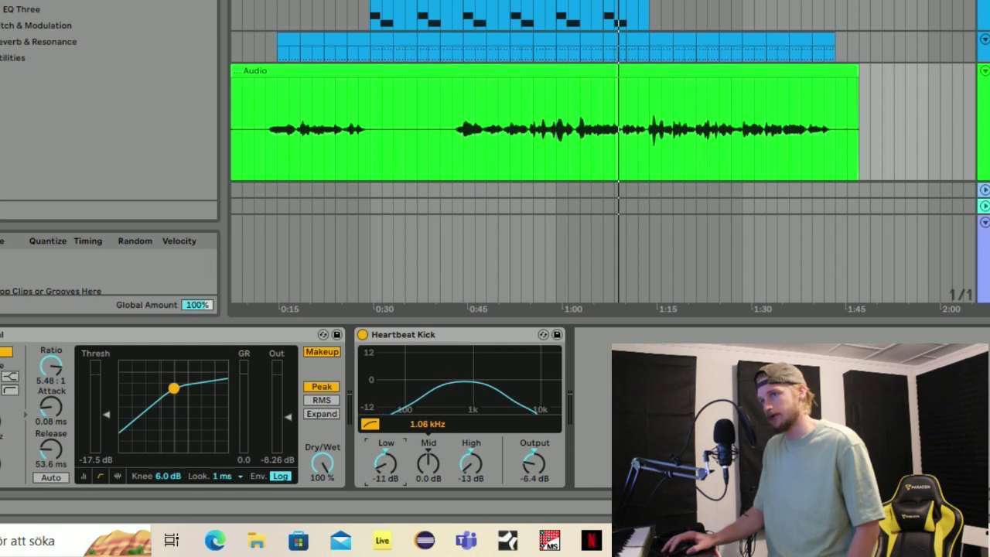
pyautogui.click(471, 463)
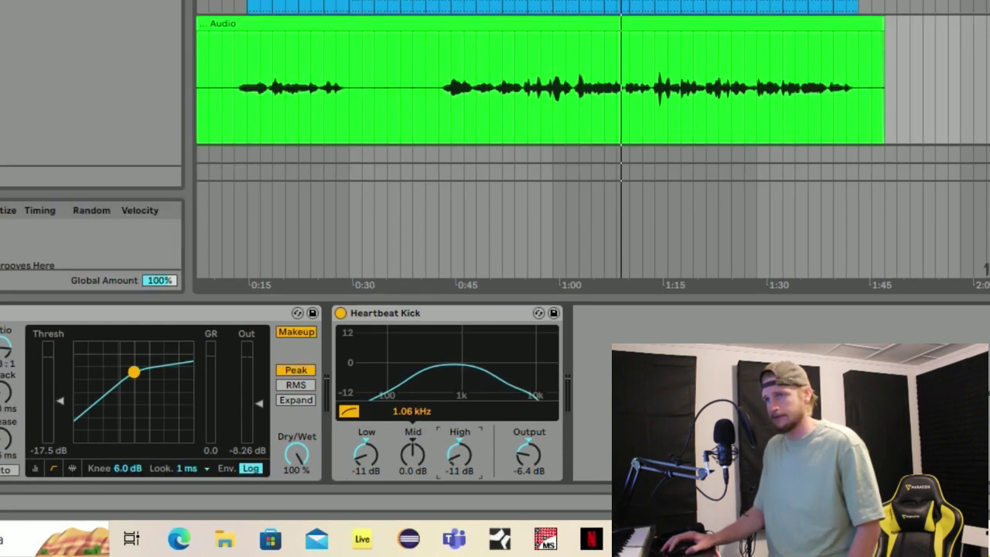
pyautogui.moveTo(459, 455); pyautogui.dragTo(459, 449)
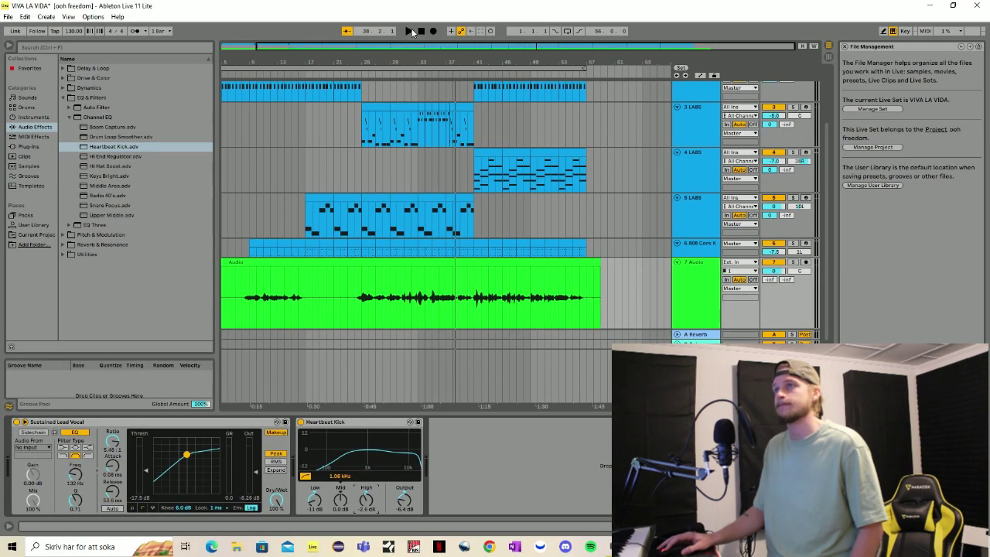
# Play a vocal section of the song and raise the Channel EQ's Output to -0.2 dB.
pyautogui.click(410, 30)
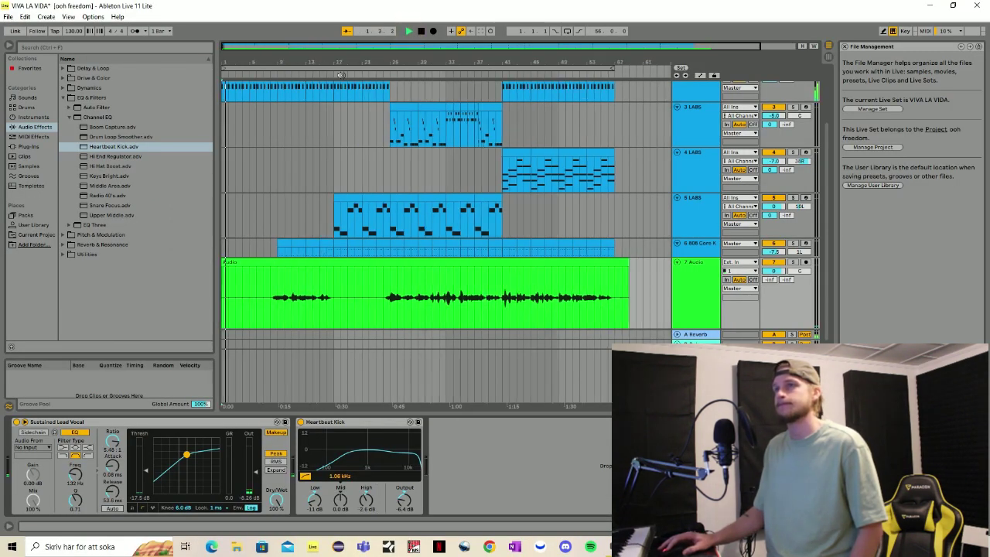
pyautogui.click(400, 74)
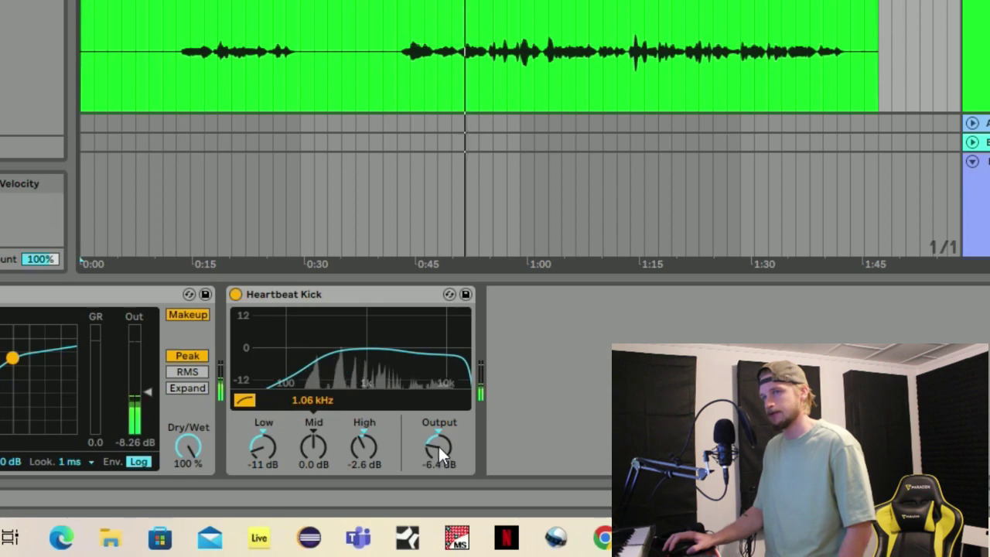
pyautogui.moveTo(439, 444); pyautogui.dragTo(438, 369)
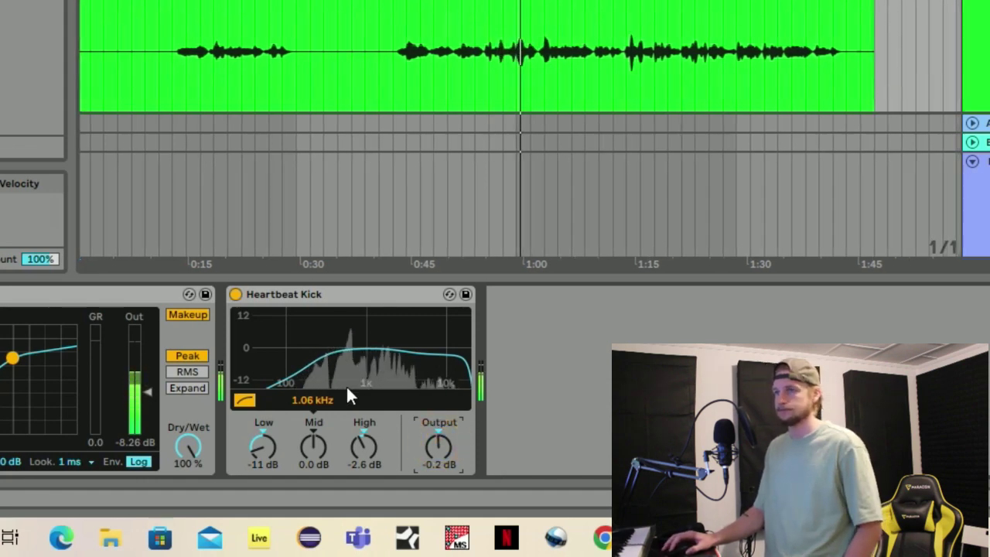
# Fine-tune the Channel EQ during playback to Mid 1.0 dB and High -1.6 dB, keeping Low at -11 dB.
pyautogui.moveTo(314, 447); pyautogui.dragTo(359, 441)
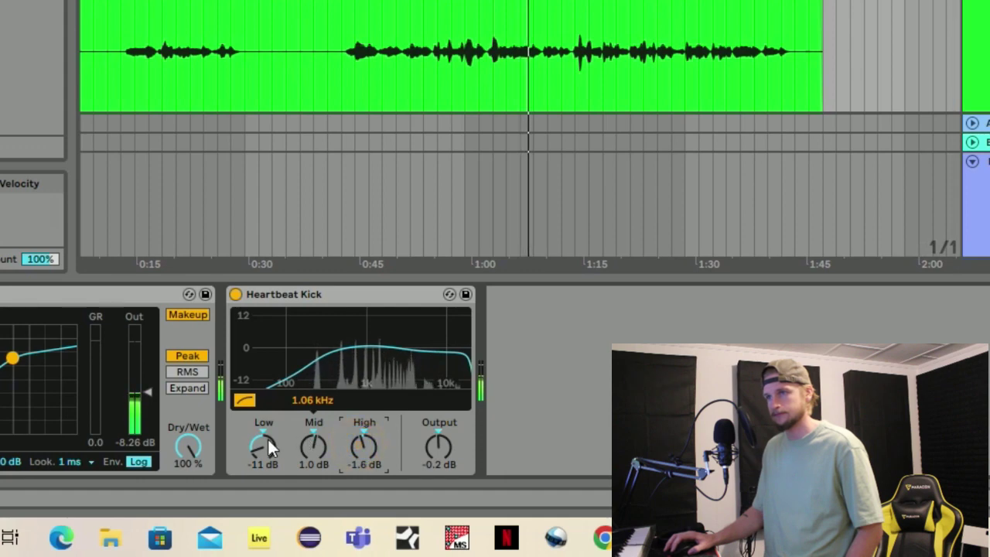
pyautogui.moveTo(268, 437); pyautogui.dragTo(268, 442)
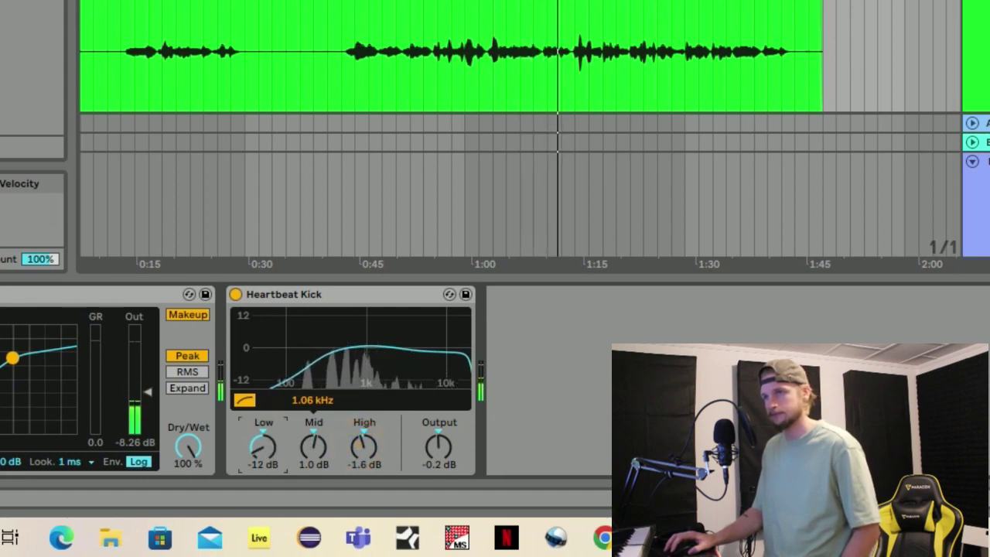
pyautogui.moveTo(264, 444); pyautogui.dragTo(264, 439)
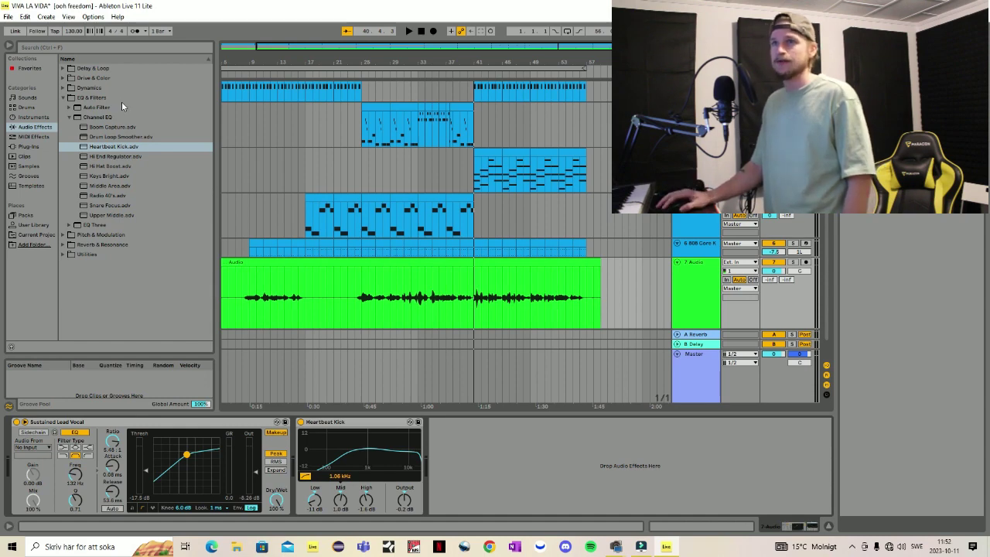
# Add the De-esser compressor preset from the Dynamics effects after the Channel EQ and expand its sidechain EQ settings.
pyautogui.click(63, 89)
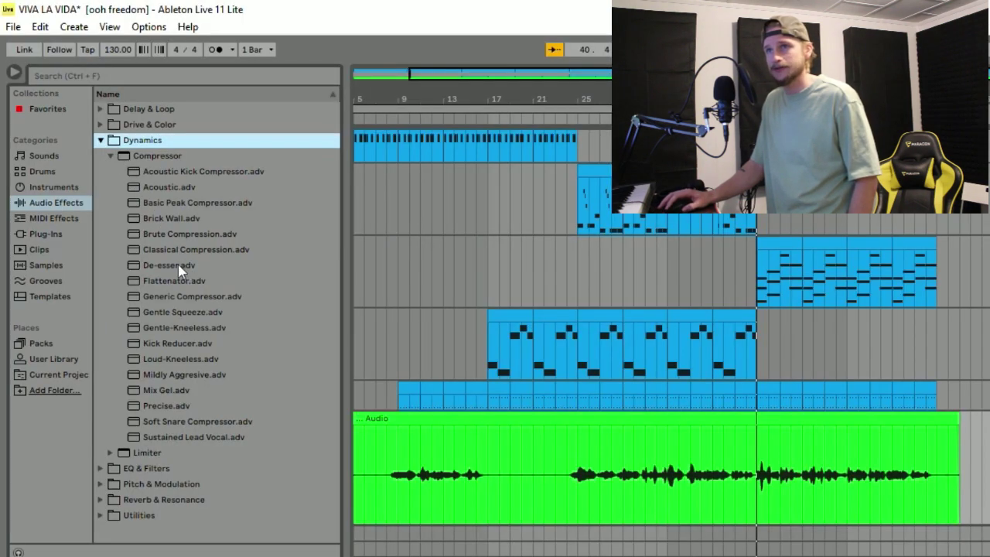
pyautogui.click(109, 166)
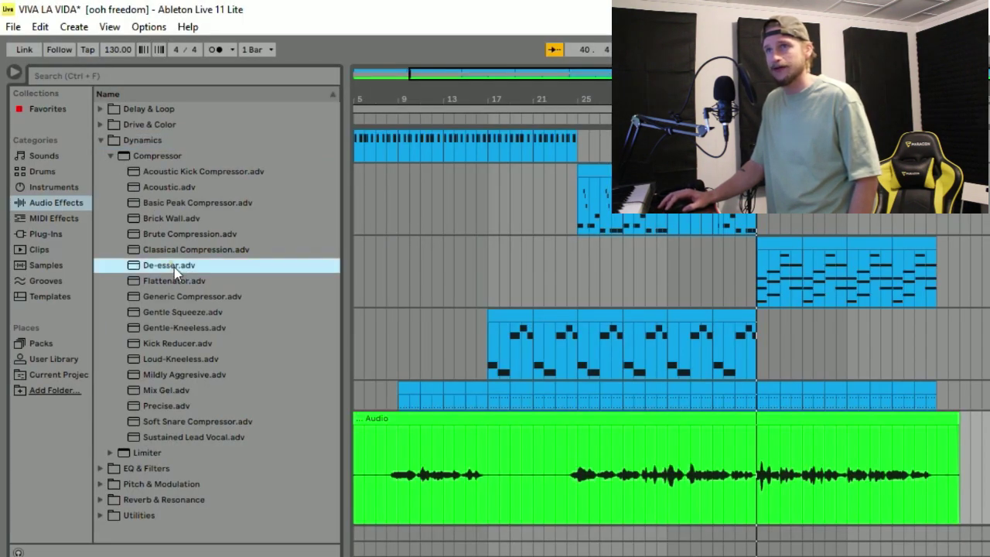
pyautogui.doubleClick(170, 266)
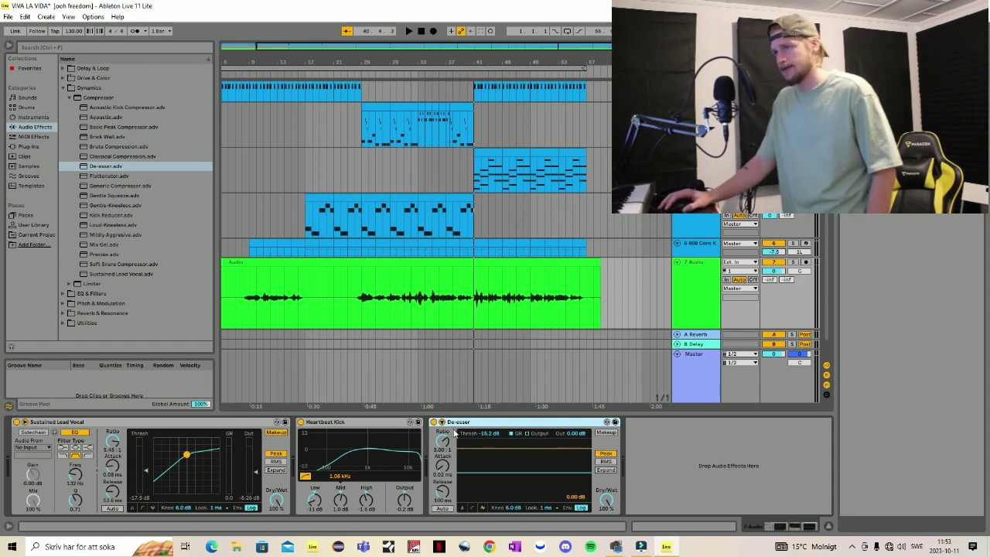
pyautogui.click(441, 421)
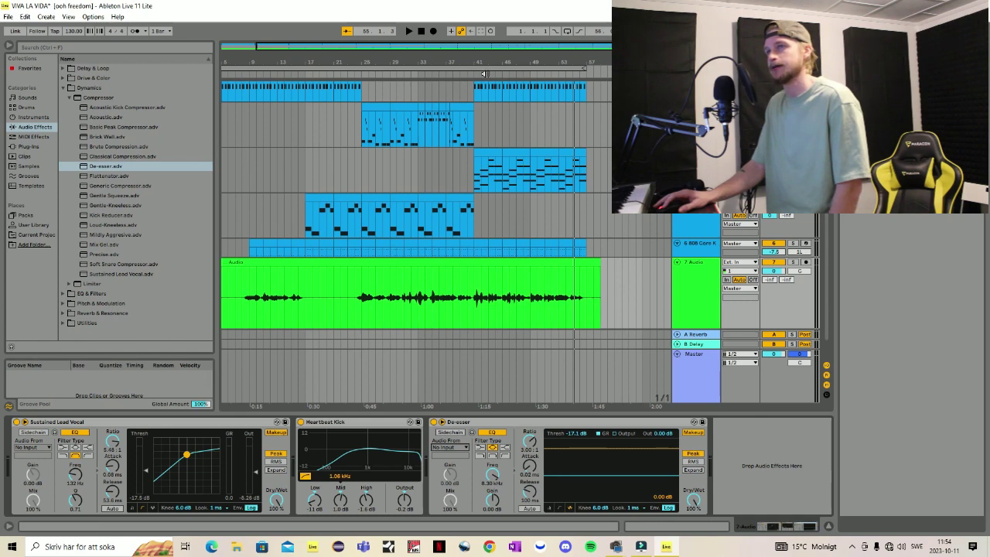
# Play the song from about bar 41 and set the De-esser's sidechain EQ gain to about -4.5 dB.
pyautogui.click(483, 73)
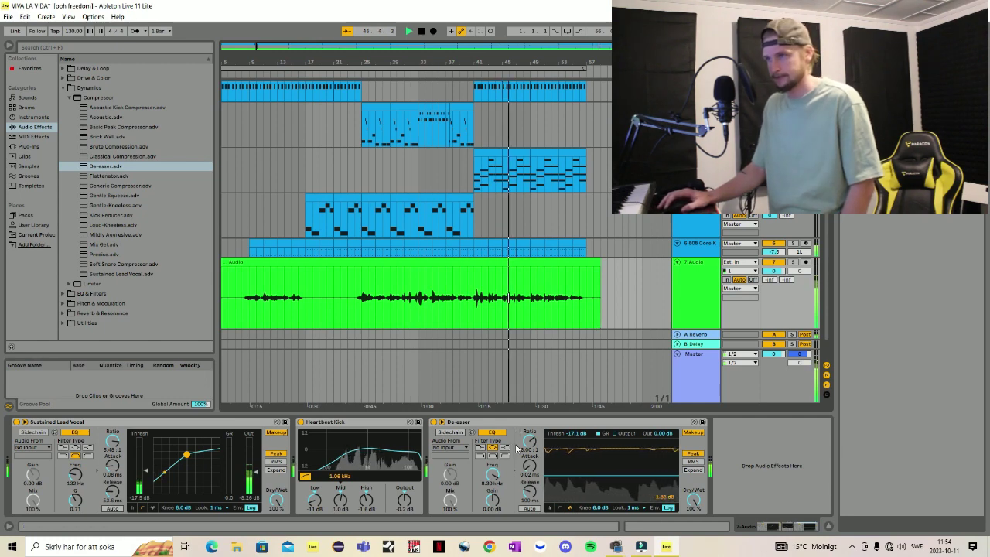
pyautogui.moveTo(493, 500); pyautogui.dragTo(493, 517)
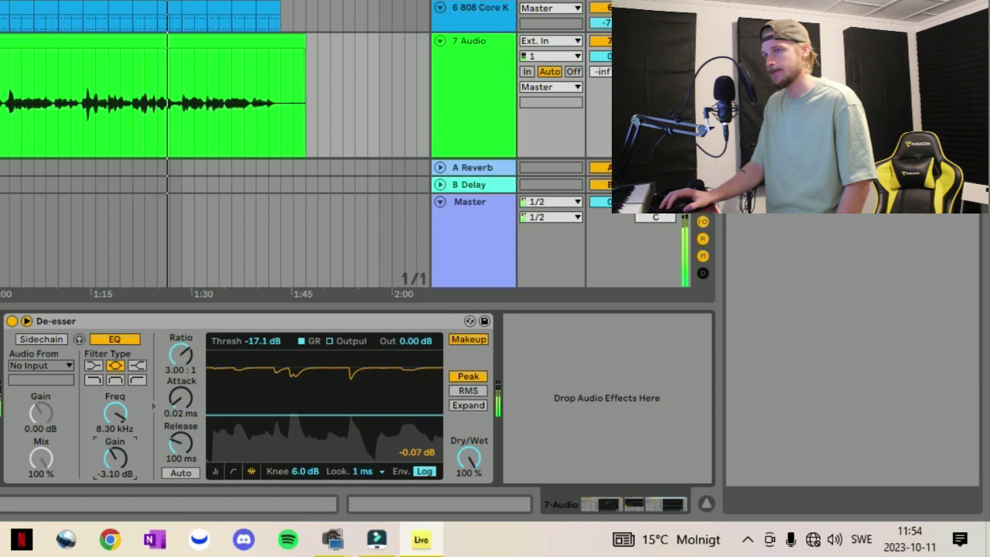
pyautogui.moveTo(116, 457)
pyautogui.mouseDown()
pyautogui.moveTo(115, 483)
pyautogui.moveTo(124, 455)
pyautogui.mouseUp()
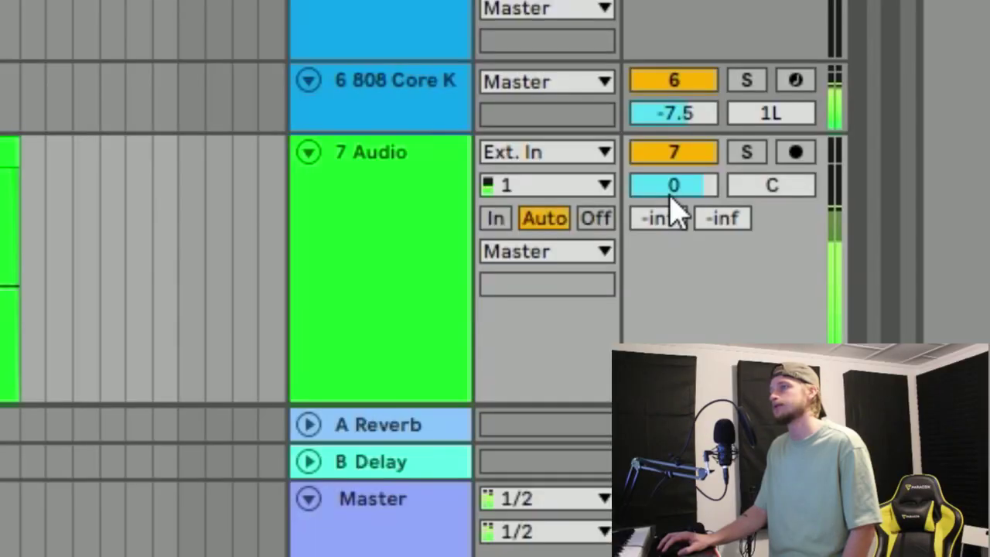
# Lower the volume of the vocal track, 7 Audio, to -5.1 dB.
pyautogui.moveTo(769, 271); pyautogui.dragTo(769, 277)
pyautogui.moveTo(673, 185); pyautogui.dragTo(674, 215)
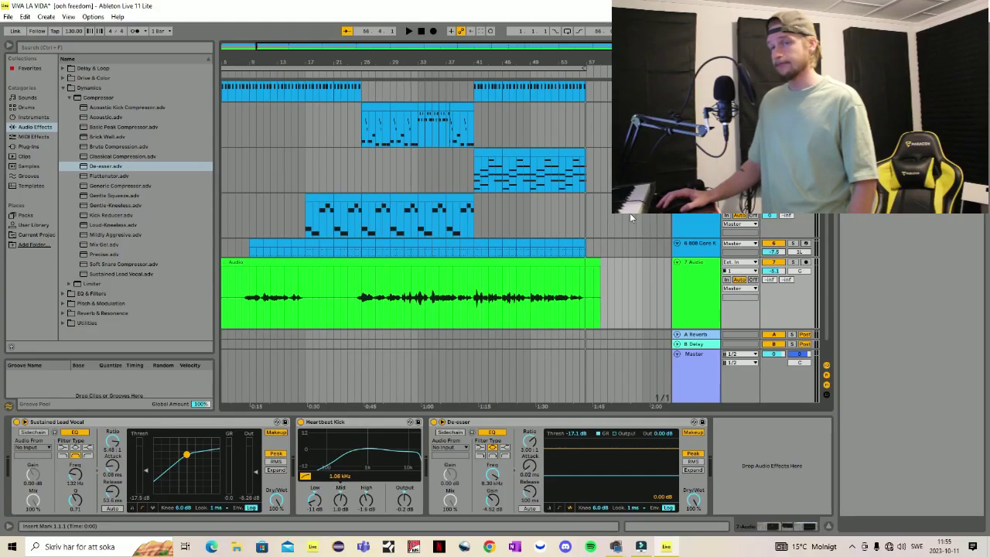
# Add the Sustained Lead Vocal compressor preset after the De-esser and set its sidechain EQ filter type to bell.
pyautogui.click(101, 274)
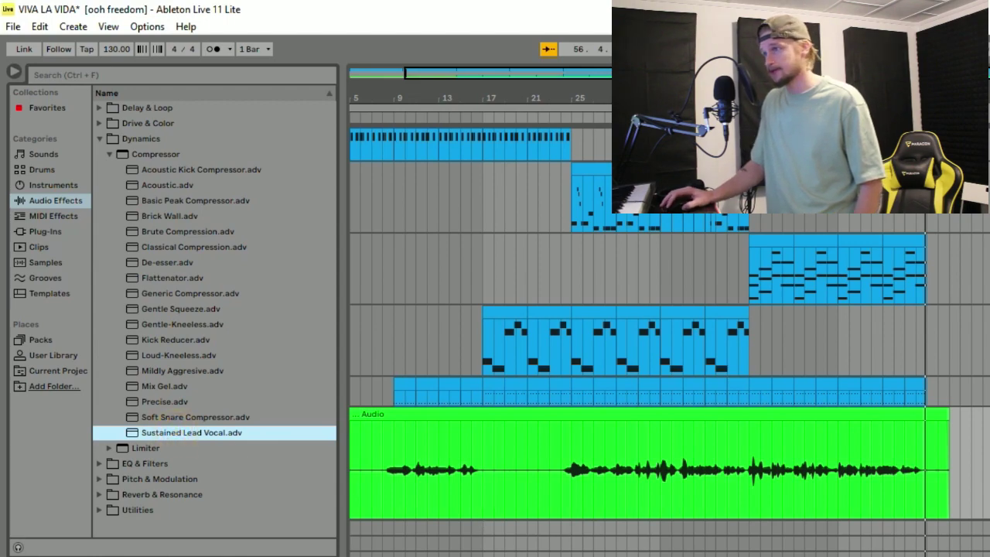
pyautogui.moveTo(191, 432); pyautogui.dragTo(755, 449)
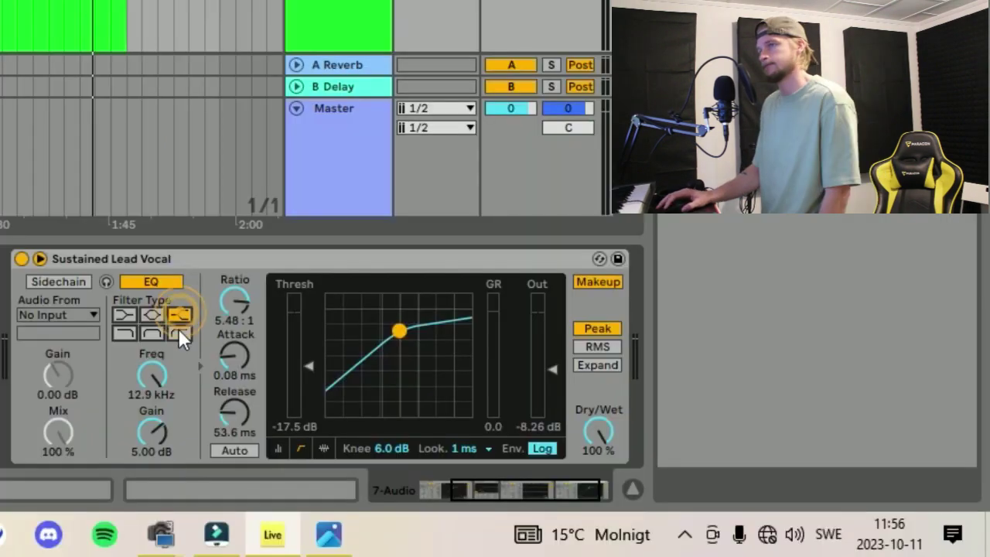
pyautogui.click(623, 454)
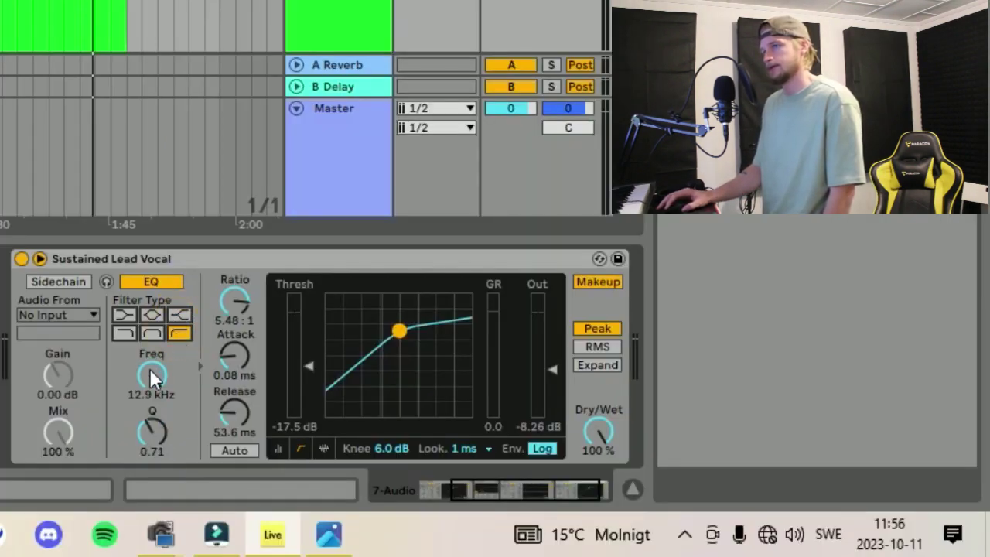
pyautogui.click(153, 316)
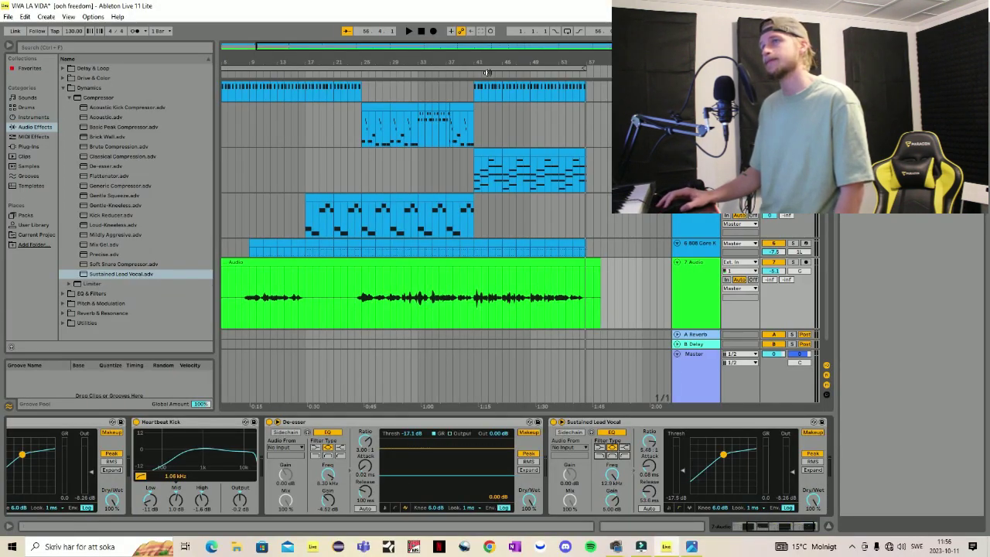
# Switch the second Sustained Lead Vocal compressor to the meter view, set its threshold to -8.31 dB and play the song from about bar 41.
pyautogui.click(486, 72)
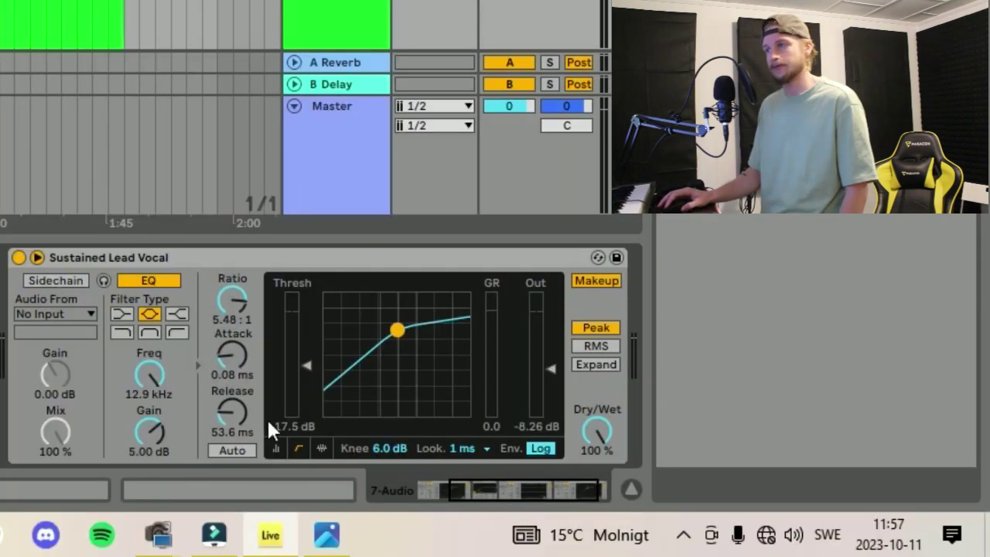
pyautogui.click(277, 448)
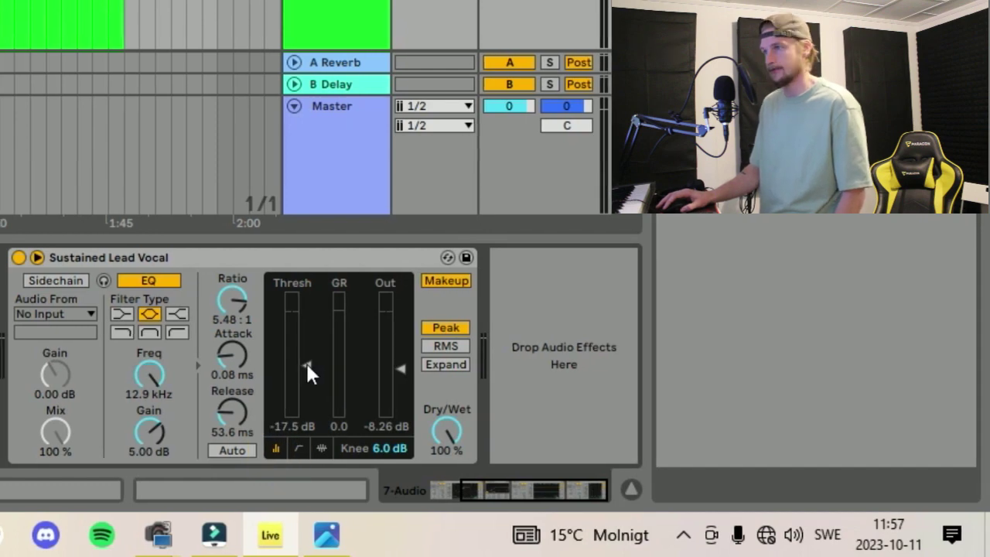
pyautogui.moveTo(305, 363); pyautogui.dragTo(305, 348)
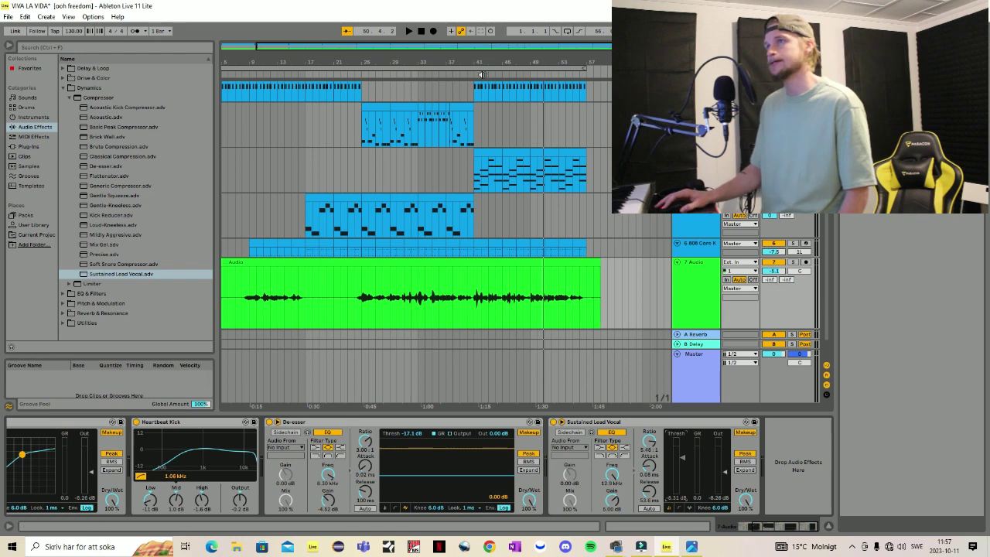
pyautogui.click(480, 74)
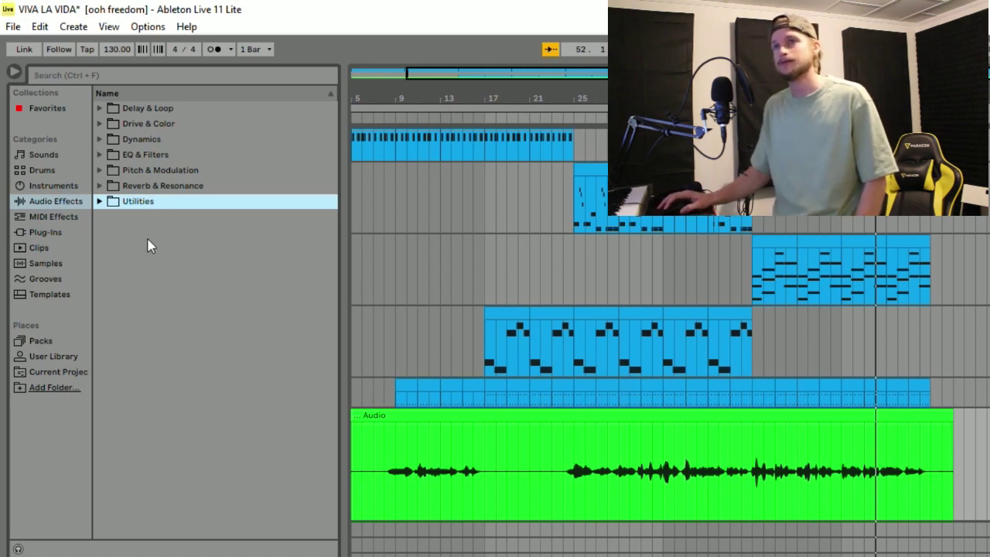
# Add a Utility effect at the end of the vocal track's effect chain and rename it Gain.
pyautogui.click(98, 201)
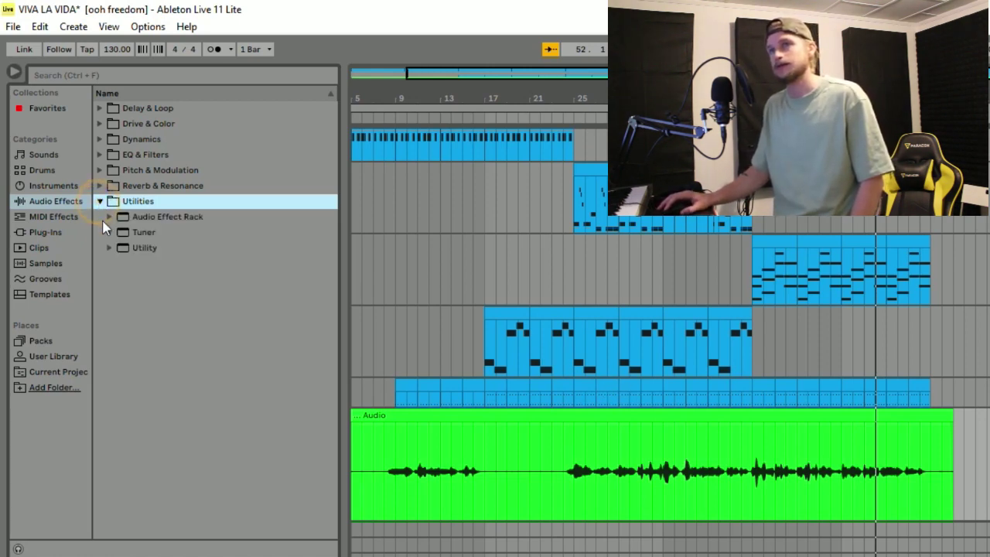
pyautogui.click(109, 248)
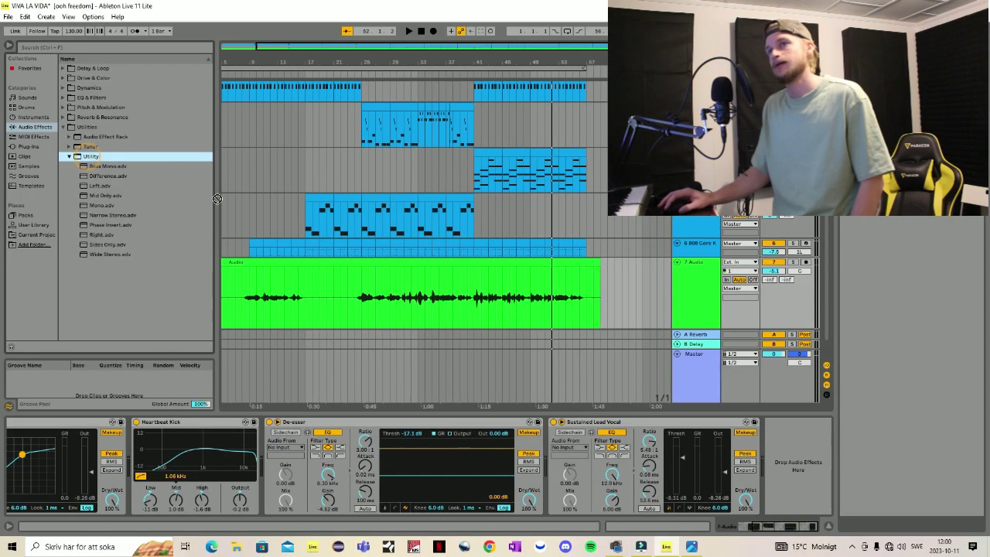
pyautogui.moveTo(90, 157); pyautogui.dragTo(785, 453)
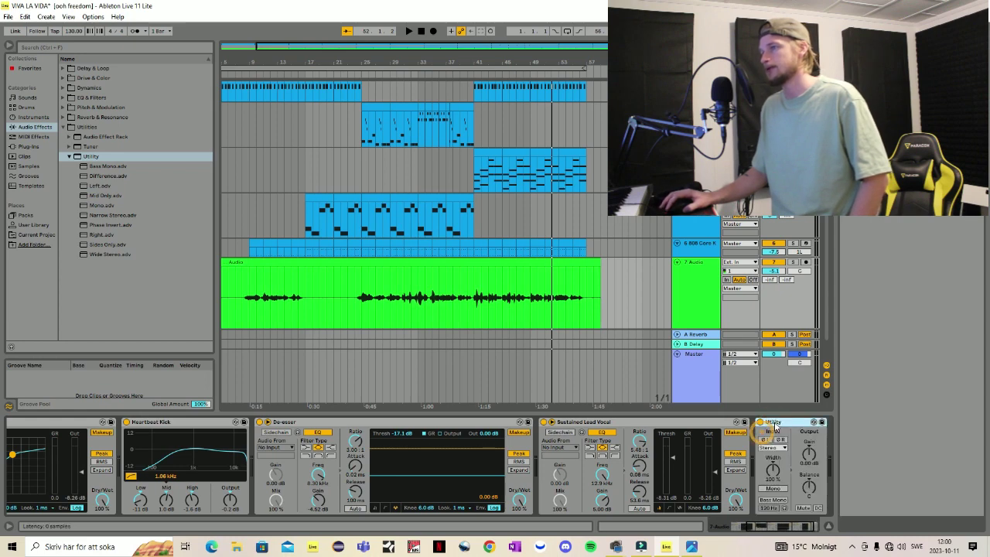
pyautogui.rightClick(775, 427)
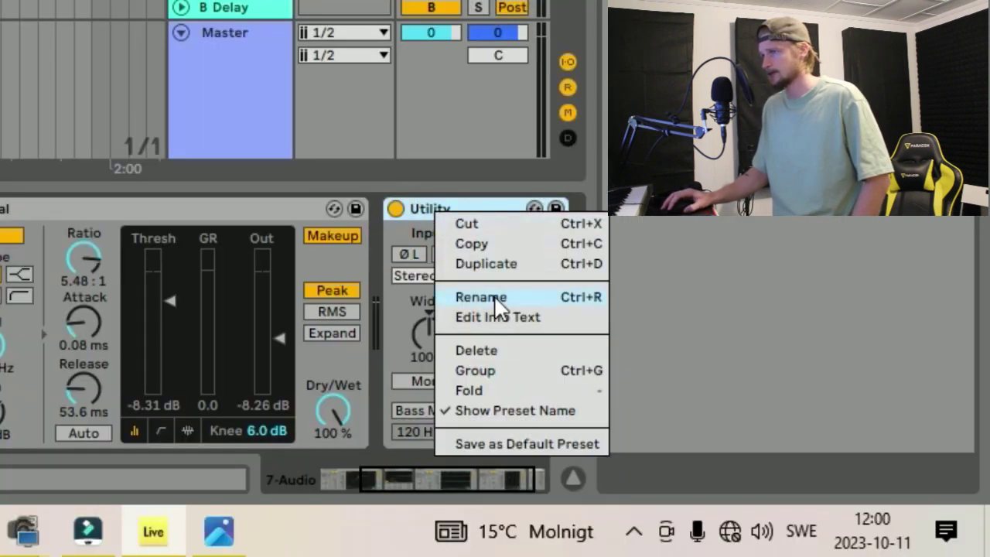
pyautogui.click(481, 298)
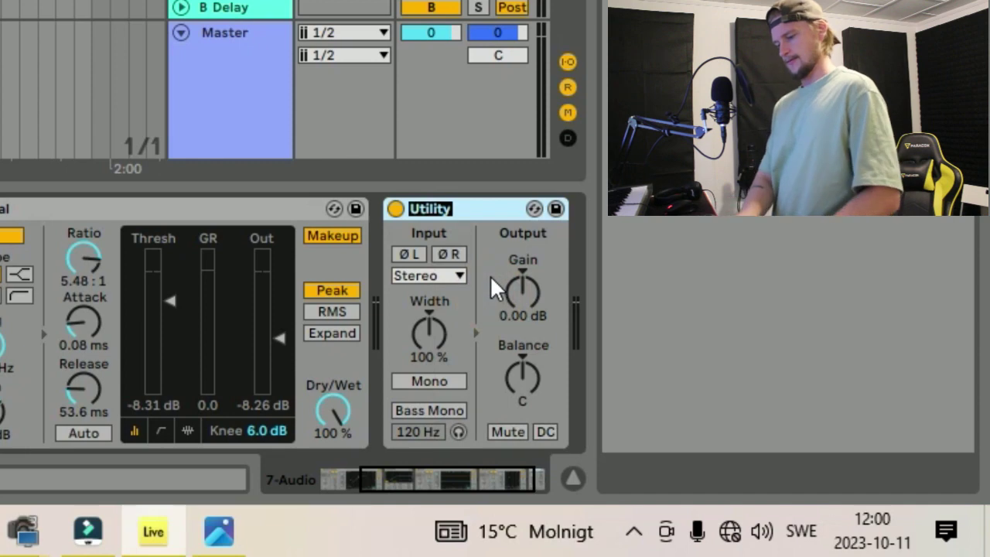
pyautogui.write('Gain')
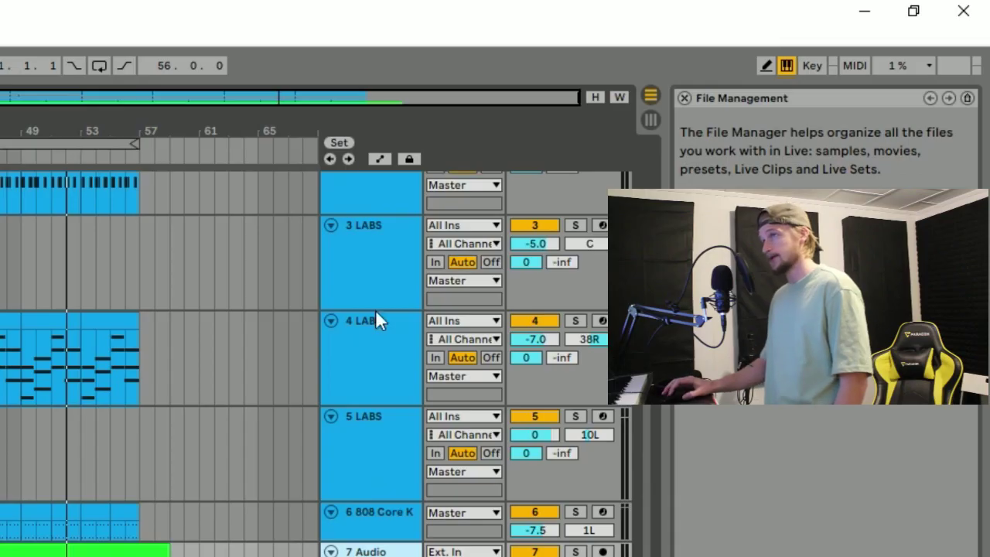
# Show the arrangement's automation and display the Gain parameter of the Gain device on track 7 Audio.
pyautogui.click(382, 158)
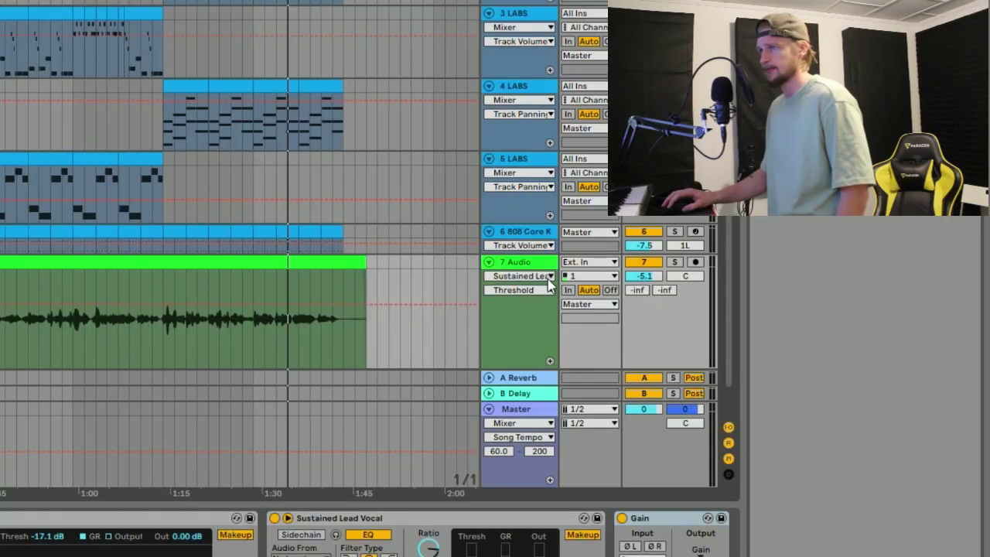
pyautogui.click(715, 272)
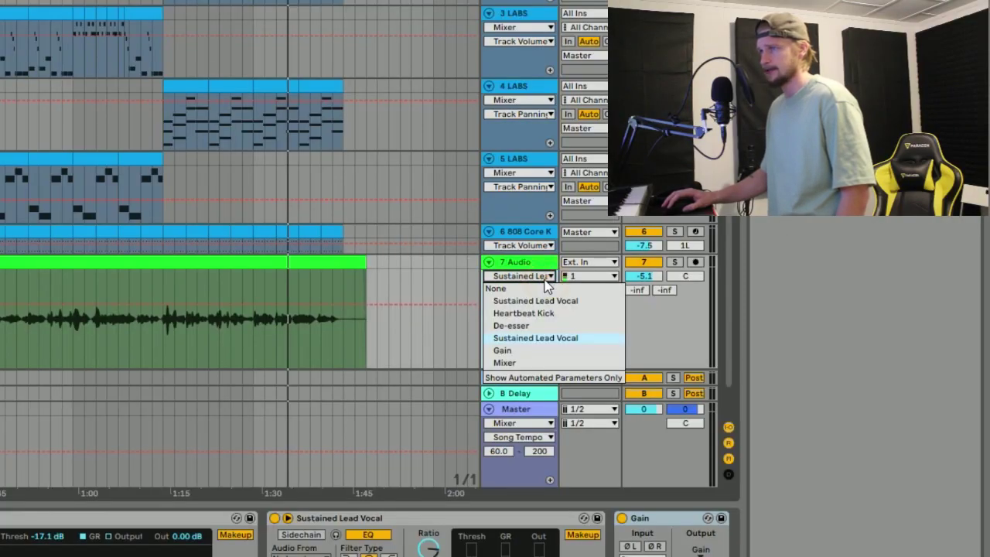
pyautogui.click(513, 351)
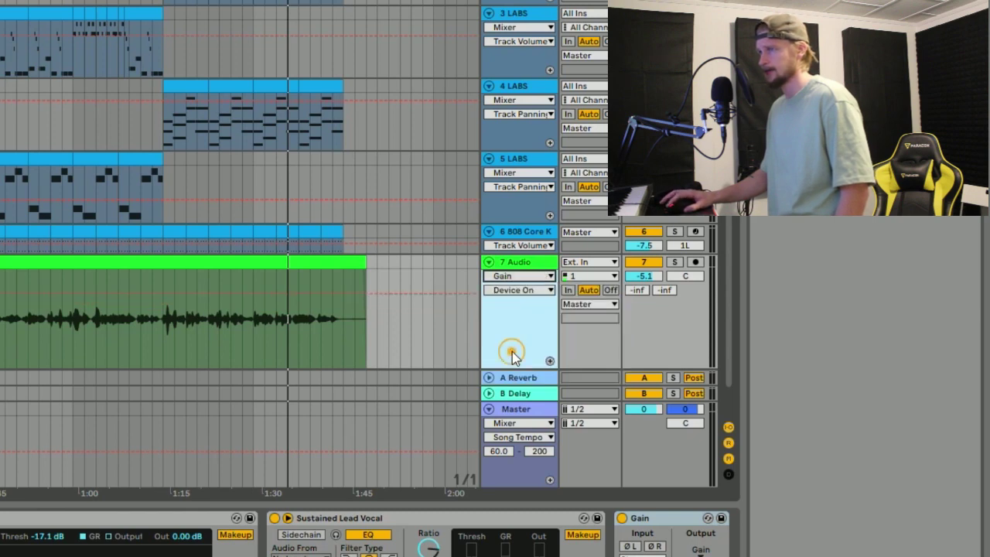
pyautogui.click(532, 290)
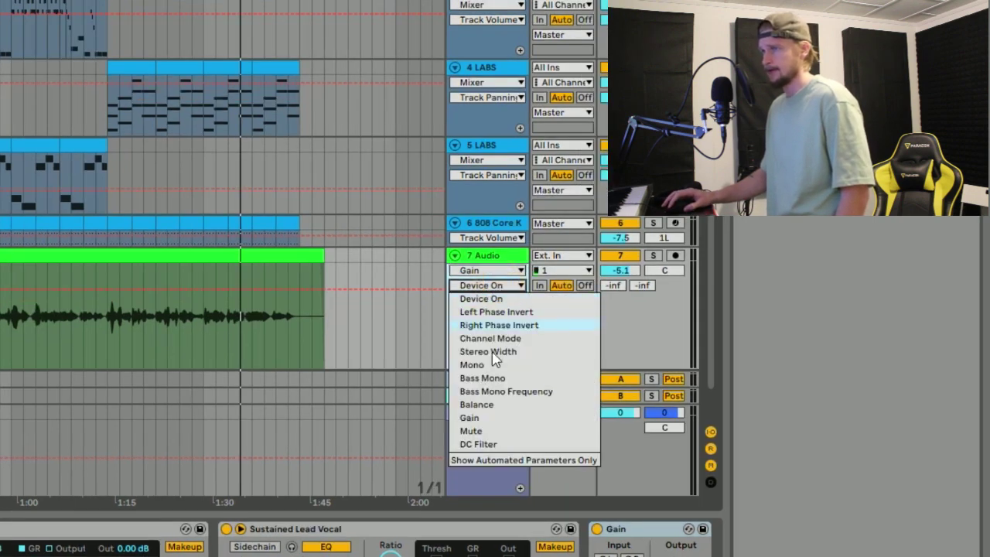
pyautogui.click(493, 418)
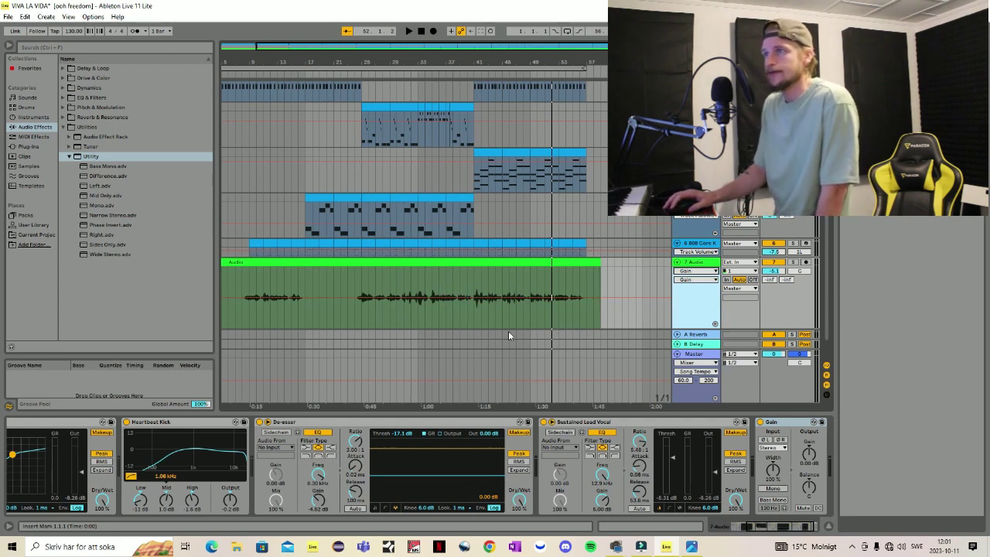
# Draw a slight gain automation dip over the loud vocal peak just after bar 41 and play that passage.
pyautogui.keyDown('ctrl'); pyautogui.scroll(5, 468, 142); pyautogui.keyUp('ctrl')
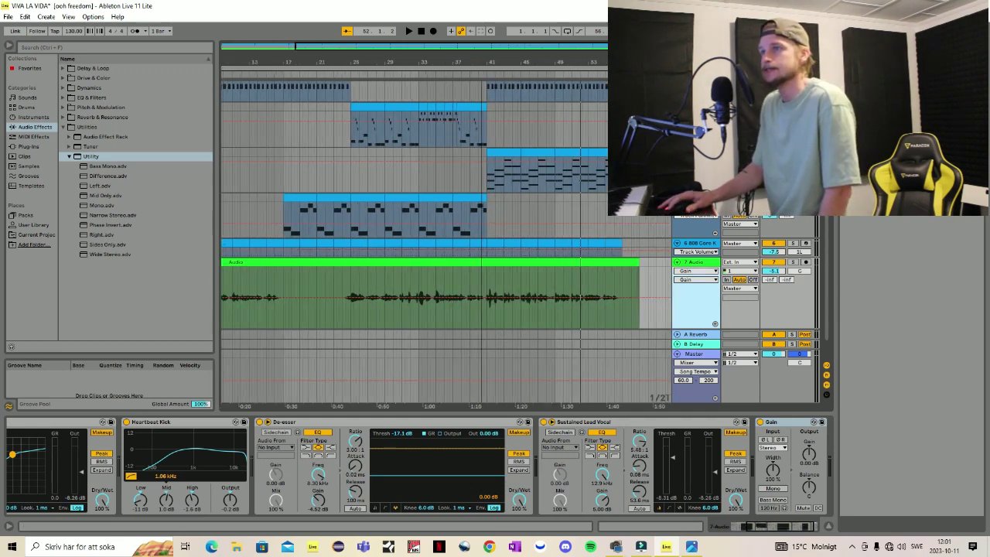
pyautogui.keyDown('ctrl'); pyautogui.scroll(7, 500, 297); pyautogui.keyUp('ctrl')
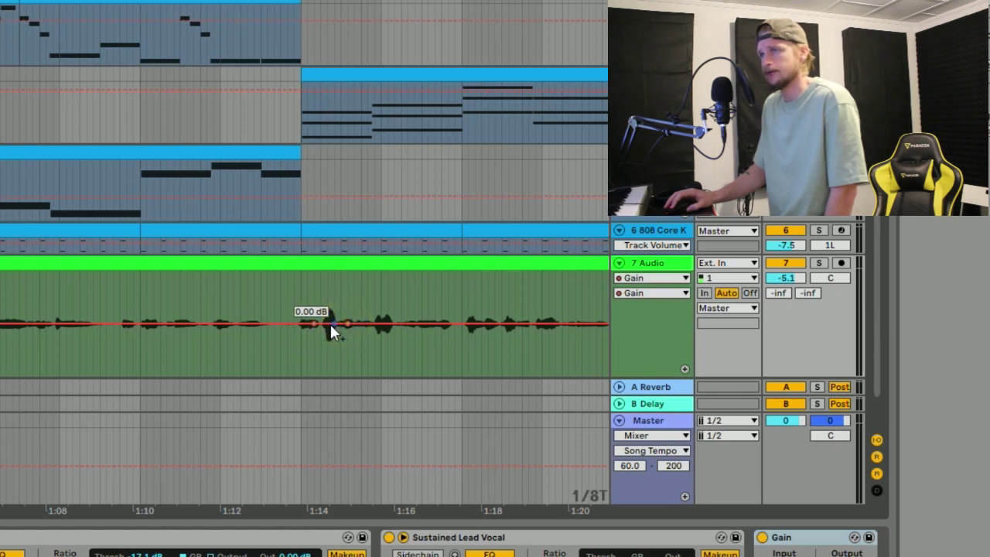
pyautogui.moveTo(329, 321); pyautogui.dragTo(329, 328)
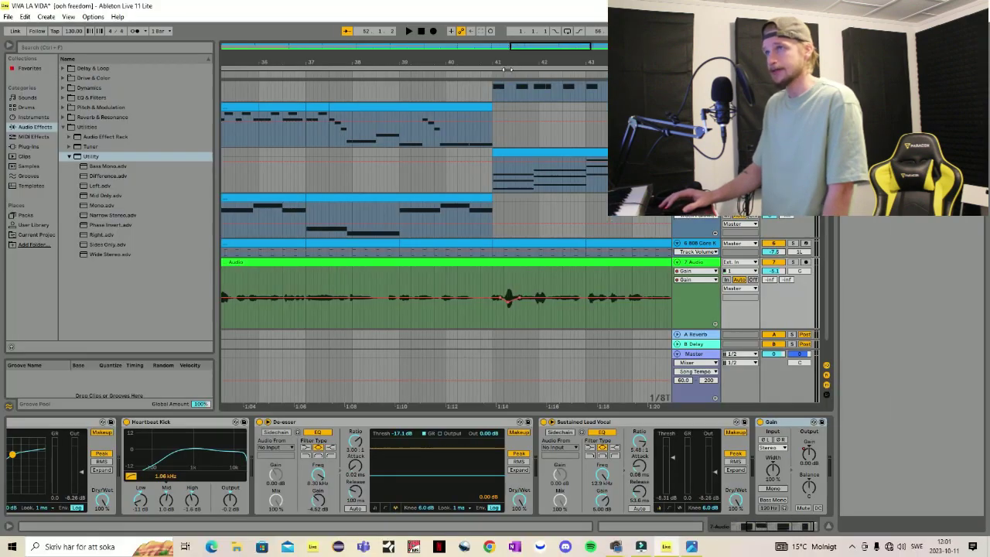
pyautogui.click(376, 74)
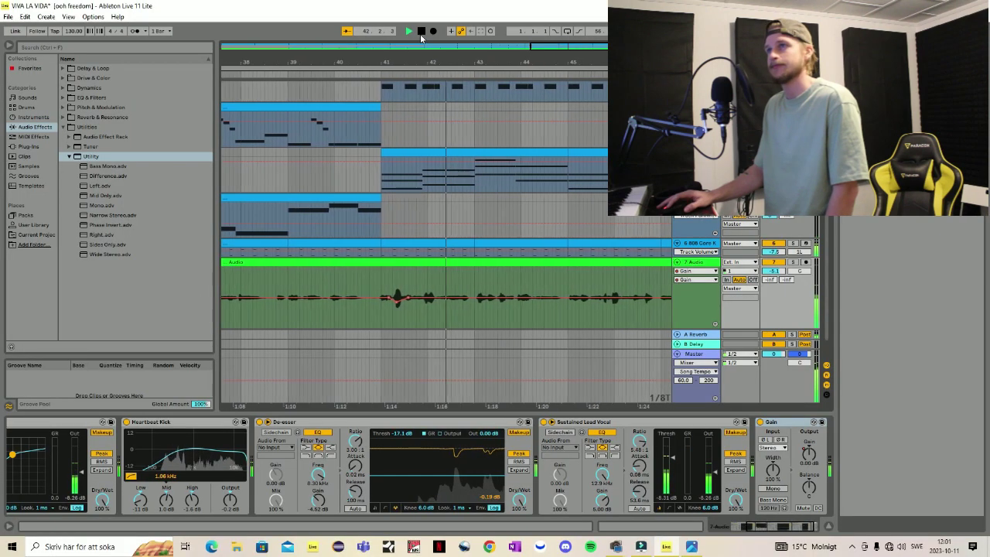
pyautogui.click(420, 31)
# Deepen the gain automation dip at the vocal peak after bar 41 to about -21.2 dB and listen to it.
pyautogui.click(387, 299)
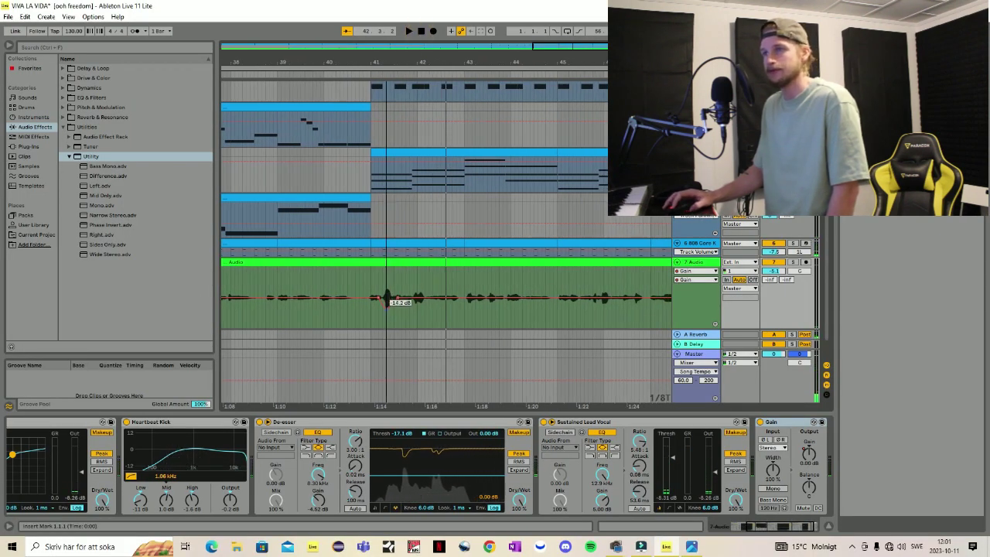
pyautogui.moveTo(387, 311); pyautogui.dragTo(395, 319)
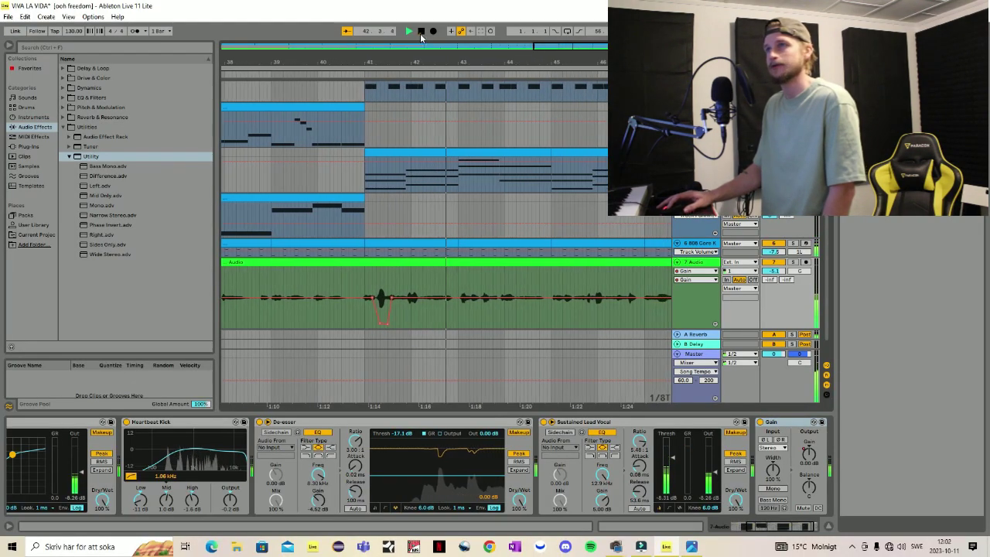
pyautogui.click(420, 32)
# Raise the gain automation dip at the vocal peak to about -3.6 dB, replaying the passage before bar 41 to check it.
pyautogui.moveTo(382, 323)
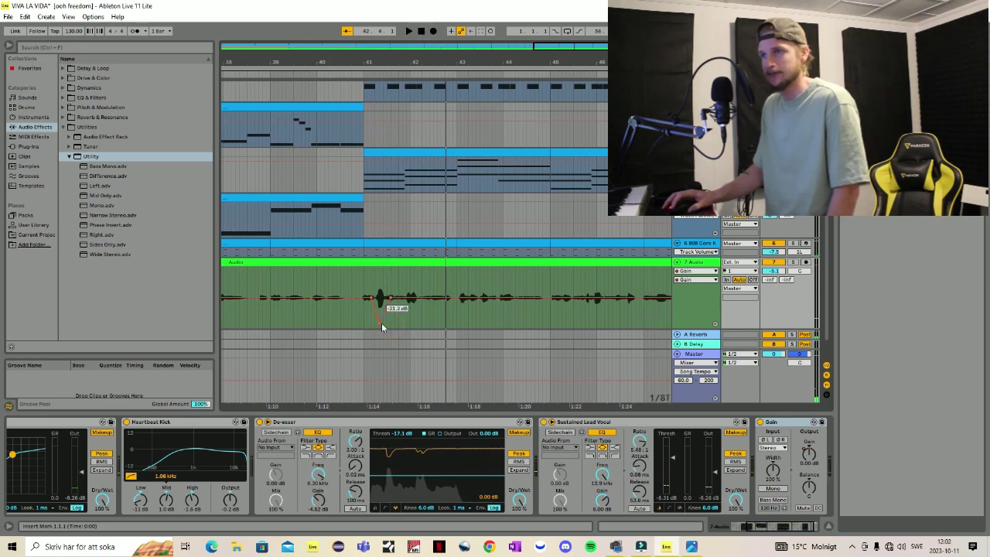
pyautogui.moveTo(379, 322); pyautogui.dragTo(384, 306)
pyautogui.click(350, 70)
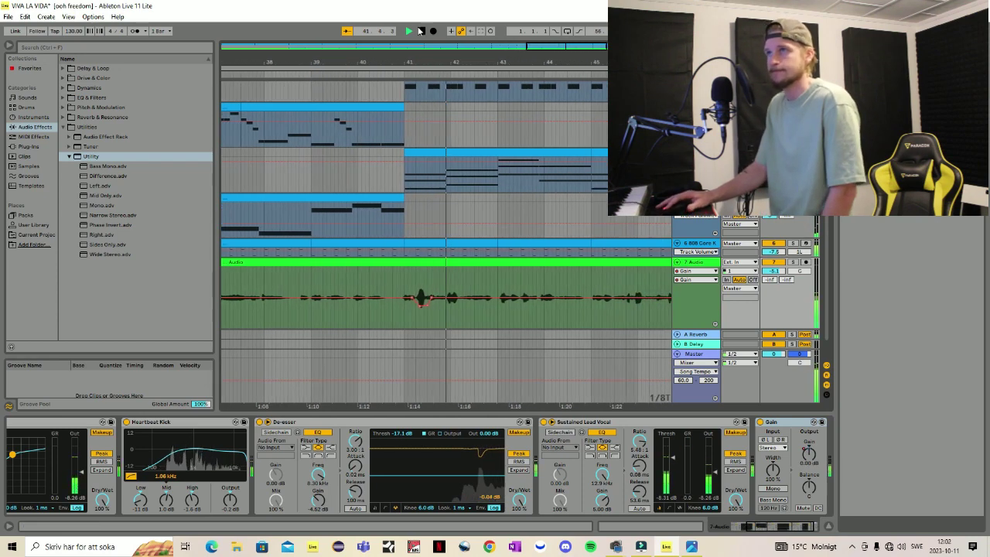
pyautogui.moveTo(413, 308)
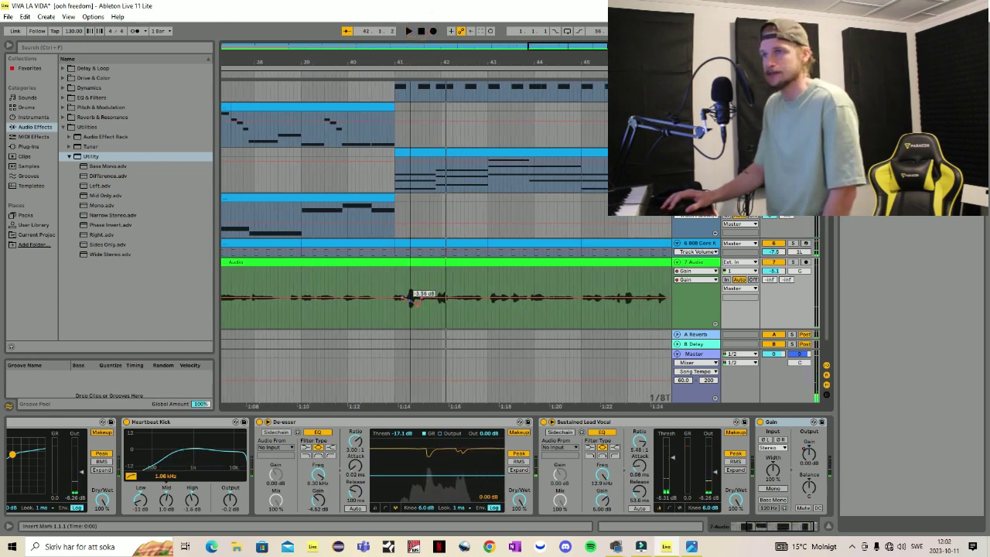
pyautogui.moveTo(410, 301); pyautogui.dragTo(416, 301)
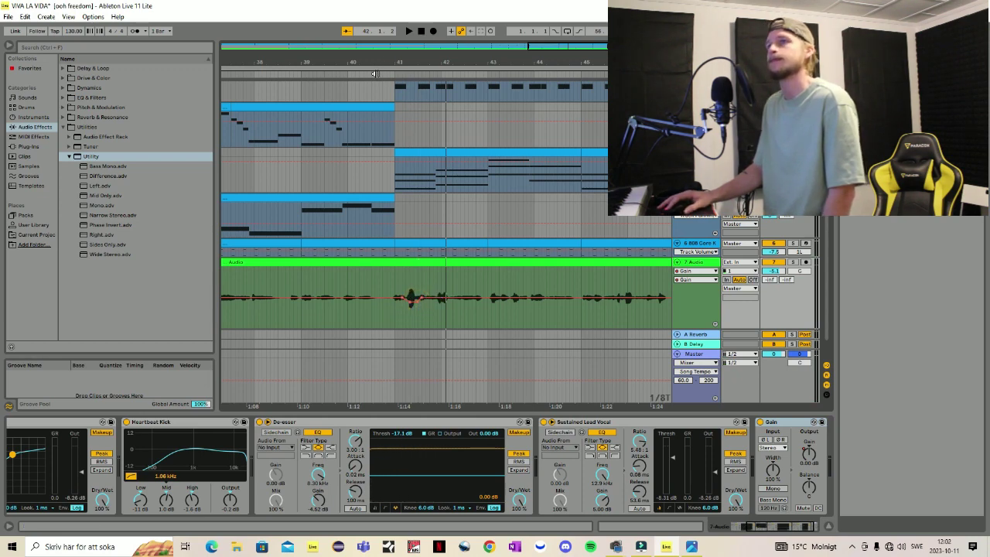
pyautogui.click(375, 74)
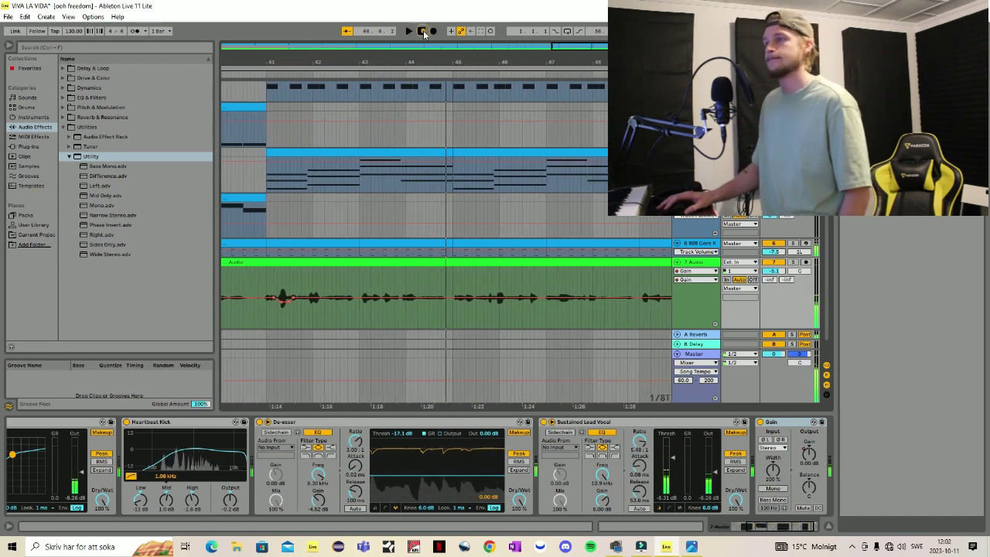
pyautogui.click(422, 30)
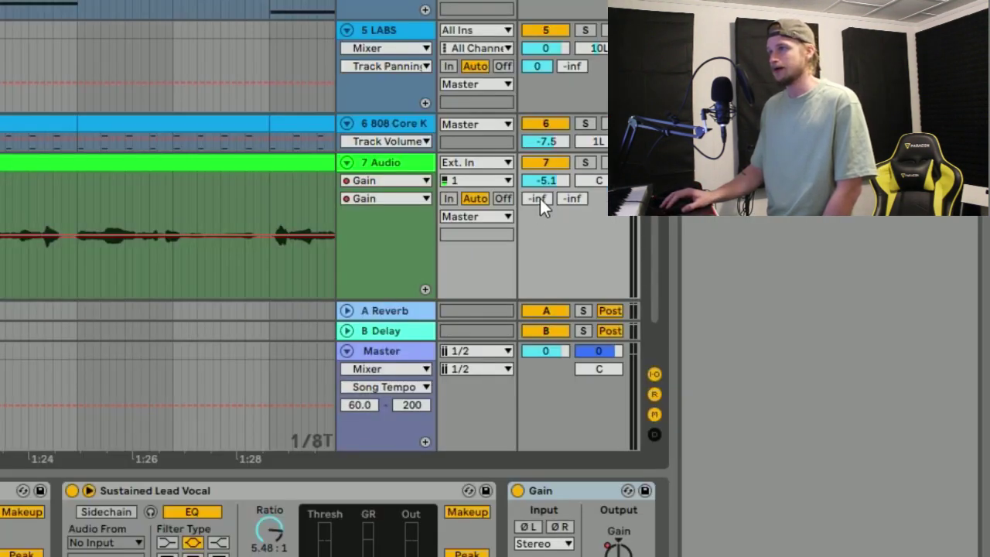
# Set the vocal track's A-Reverb send to -47.0 dB, show the Reverb & Resonance effects and start playback from the song's beginning.
pyautogui.moveTo(540, 198); pyautogui.dragTo(540, 195)
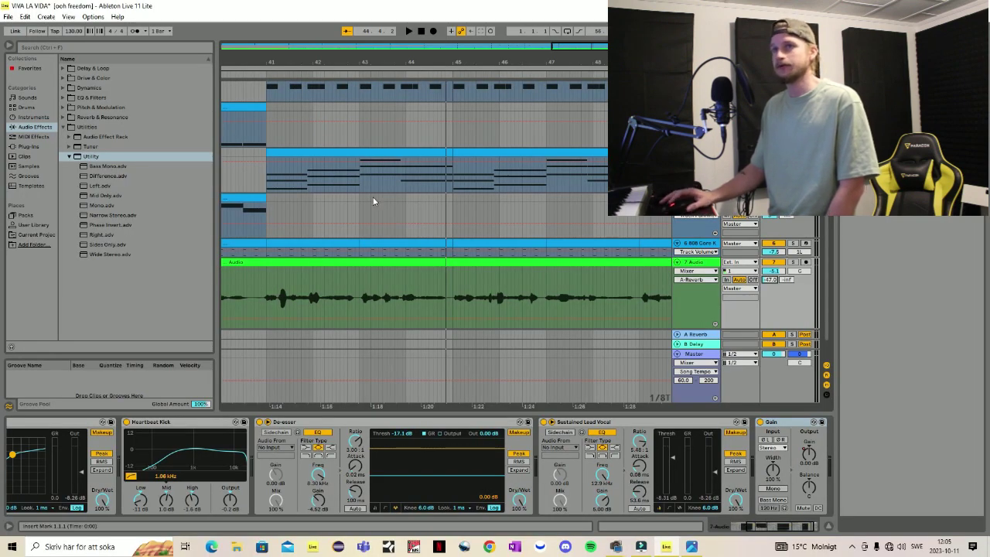
pyautogui.click(63, 117)
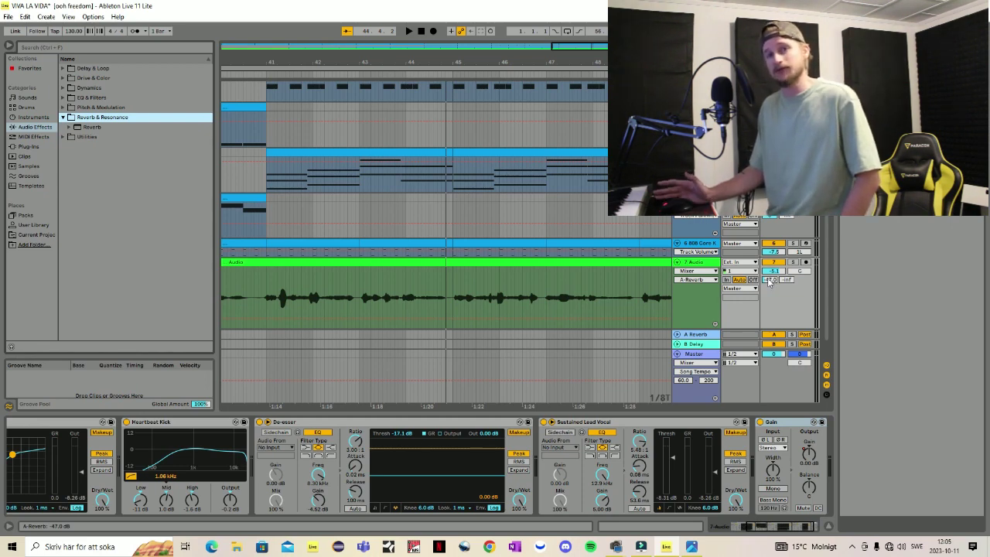
pyautogui.click(409, 33)
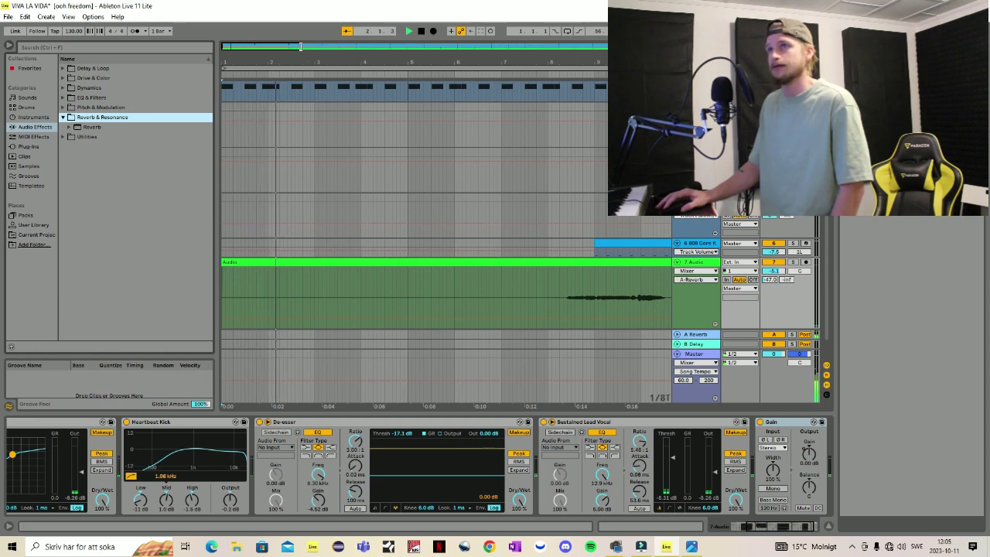
pyautogui.moveTo(304, 47); pyautogui.dragTo(301, 42)
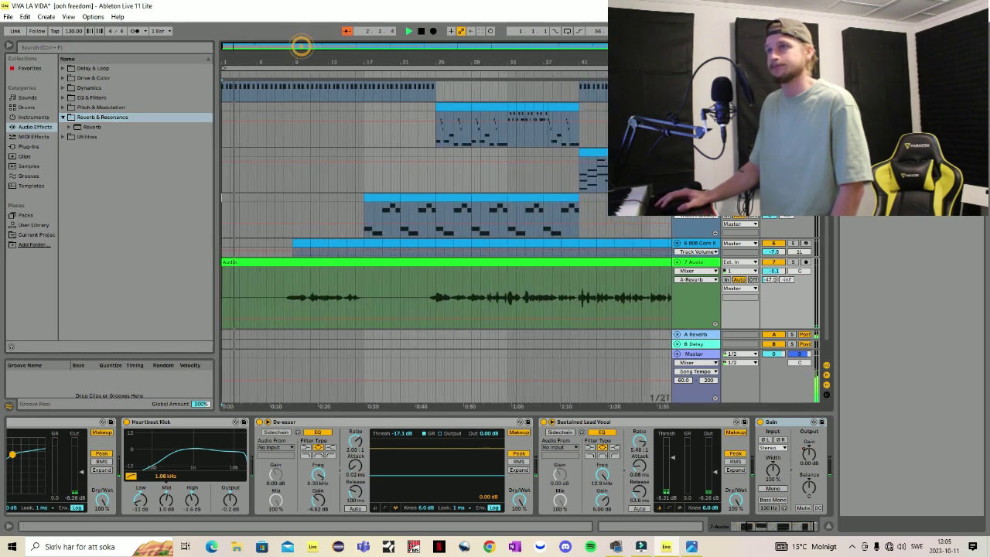
# Play from about bar 9, try the vocal track's A-Reverb send at 0 dB and settle it at -16.2 dB.
pyautogui.click(301, 74)
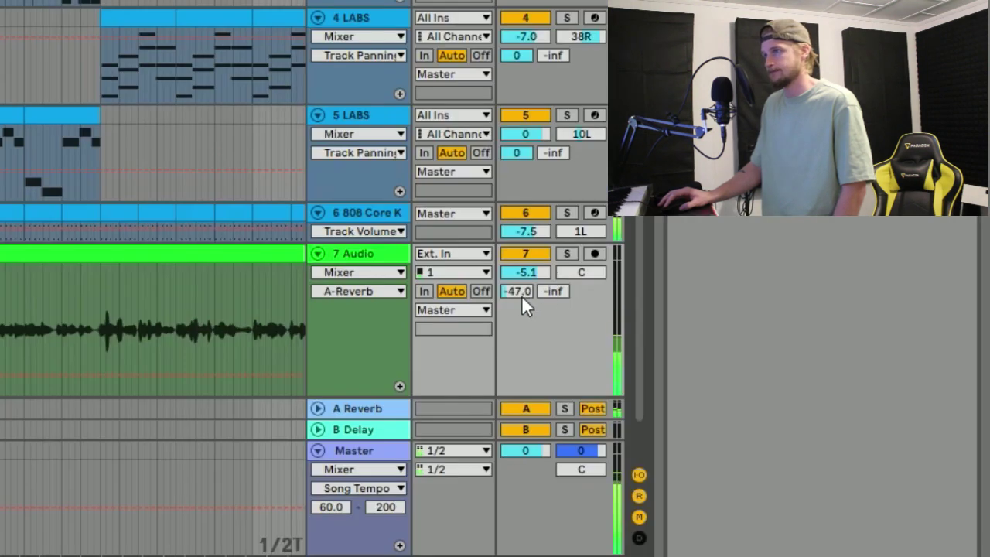
pyautogui.moveTo(519, 293); pyautogui.dragTo(518, 252)
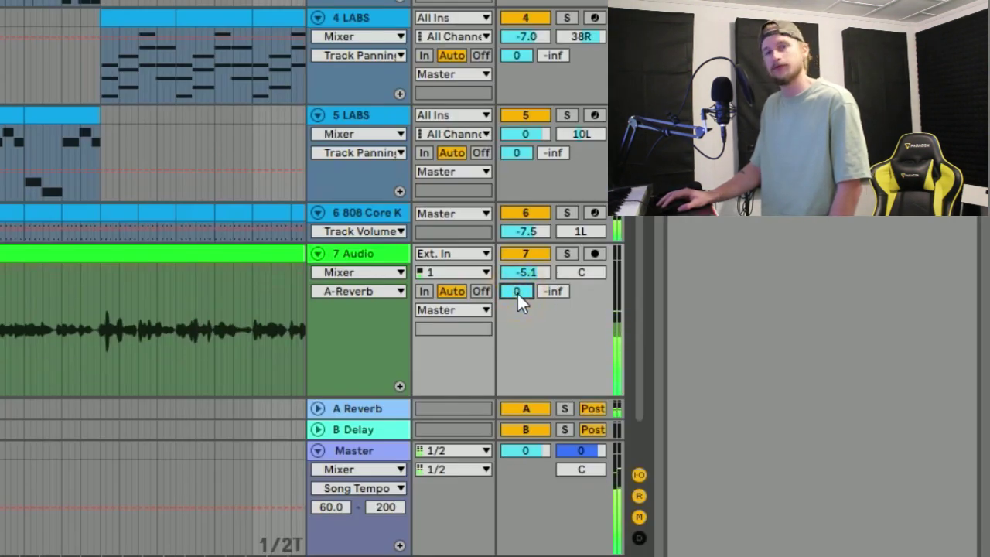
pyautogui.moveTo(517, 291); pyautogui.dragTo(517, 298)
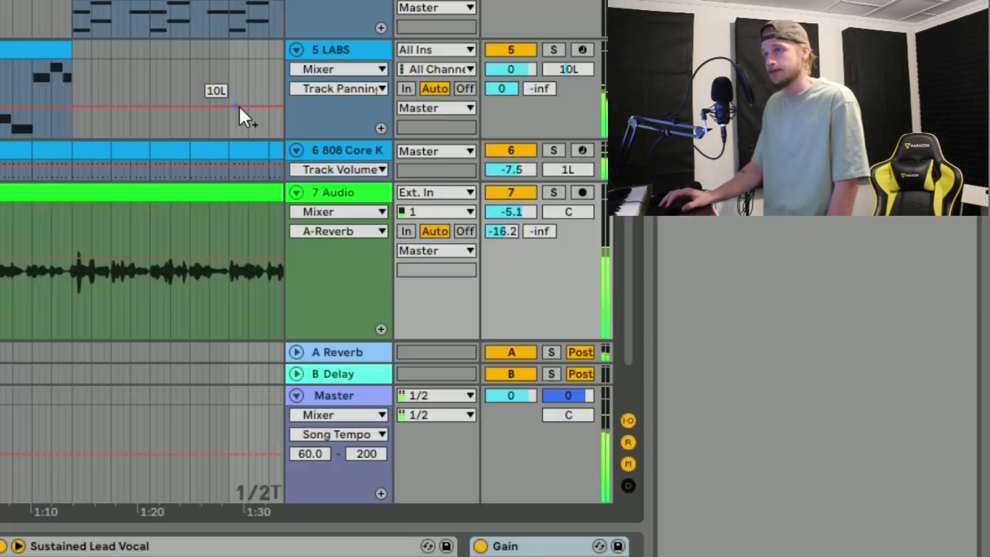
# Raise the vocal track's B-Delay send to 0 dB to hear the full echo, and lower it again during playback.
pyautogui.click(545, 232)
pyautogui.moveTo(545, 232); pyautogui.dragTo(546, 178)
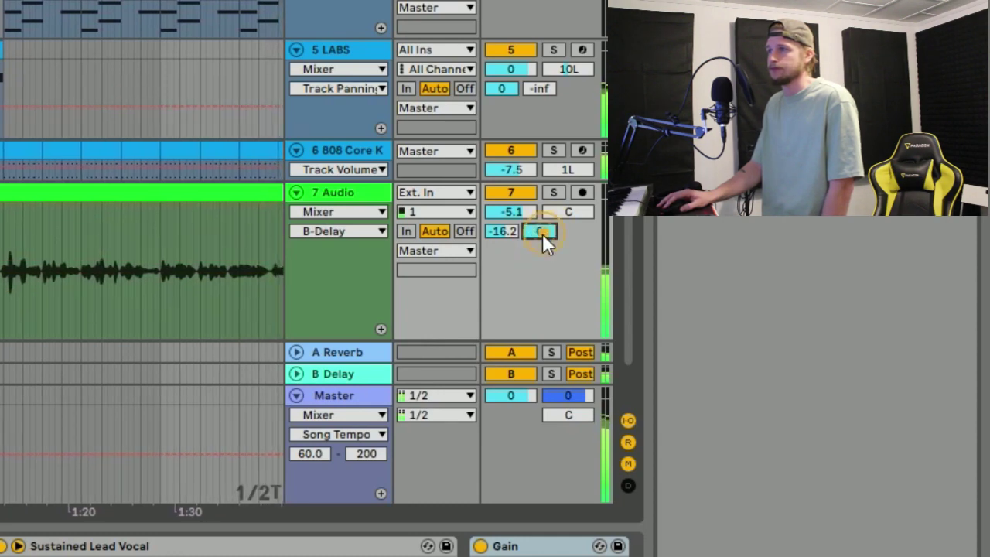
pyautogui.moveTo(541, 237); pyautogui.dragTo(541, 259)
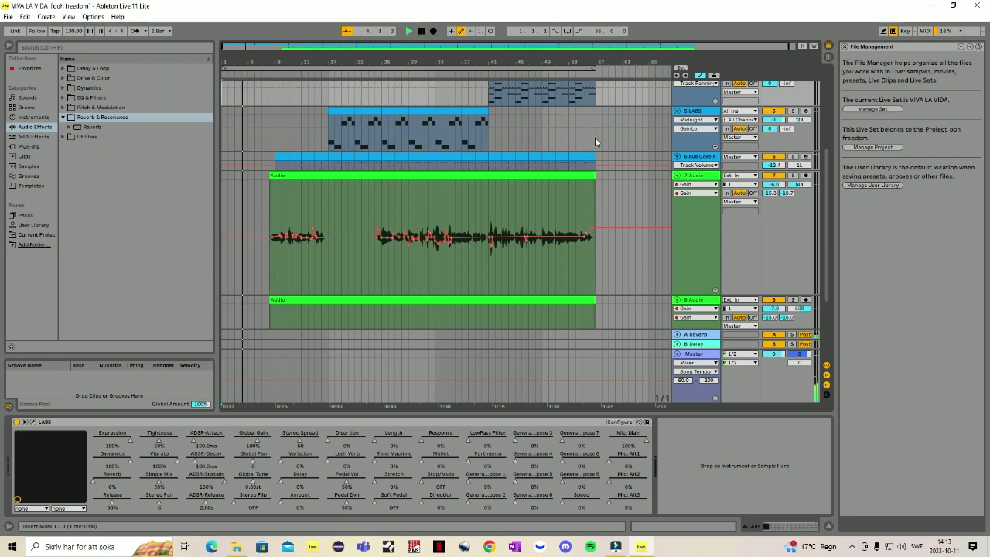
# Examine the gain automation on the two vocal tracks, 7 Audio and 8 Audio, while the song plays.
pyautogui.scroll(-3, 597, 139)
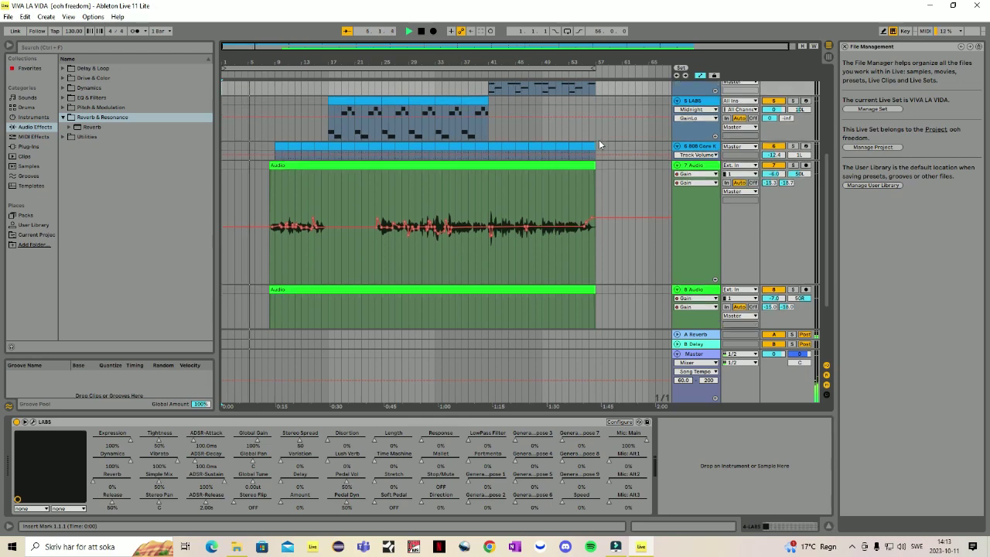
pyautogui.scroll(-1, 599, 142)
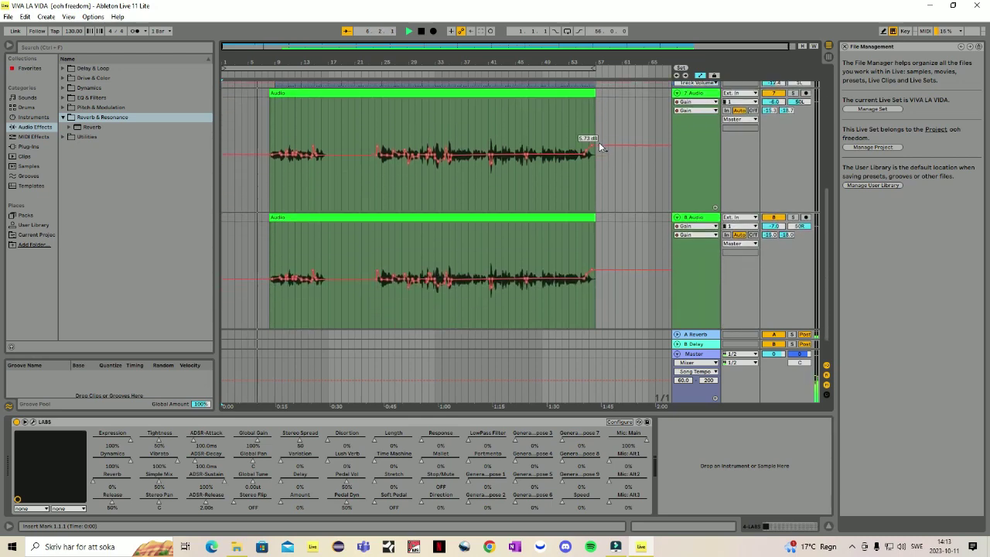
pyautogui.moveTo(793, 46); pyautogui.dragTo(787, 44)
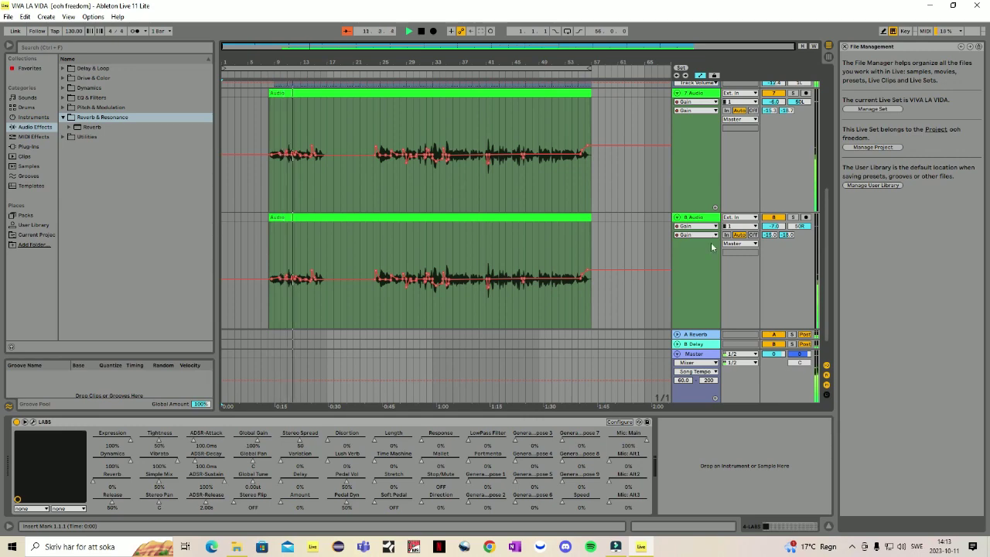
# Show the 7 Audio track's effect chain and examine its devices from the first compressor through to the final Gain.
pyautogui.click(827, 525)
pyautogui.click(826, 526)
pyautogui.click(826, 526)
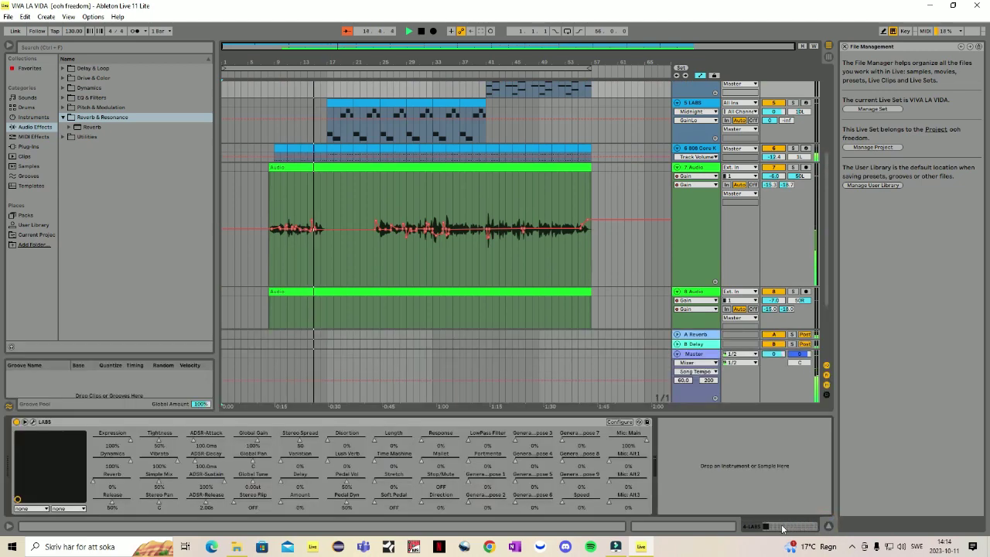
pyautogui.click(687, 216)
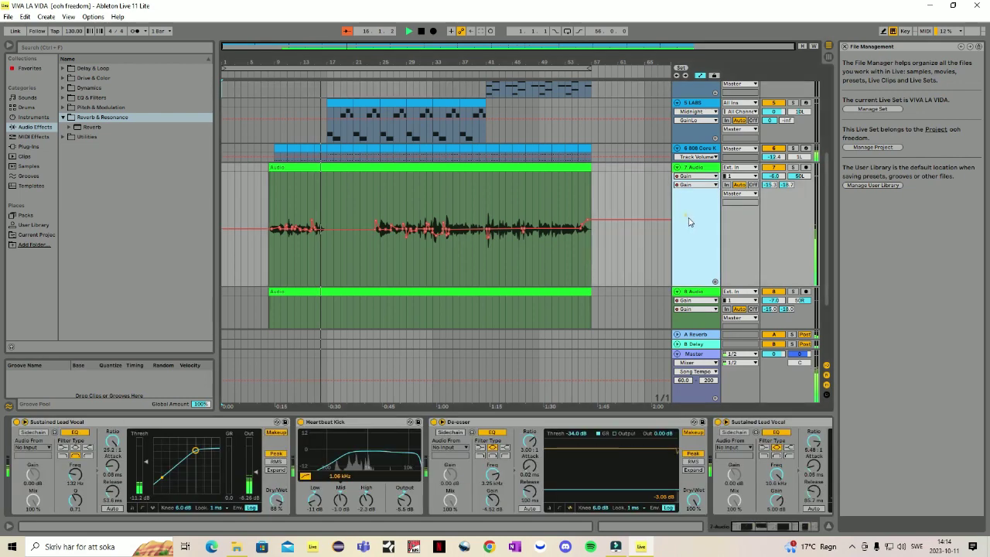
pyautogui.click(613, 346)
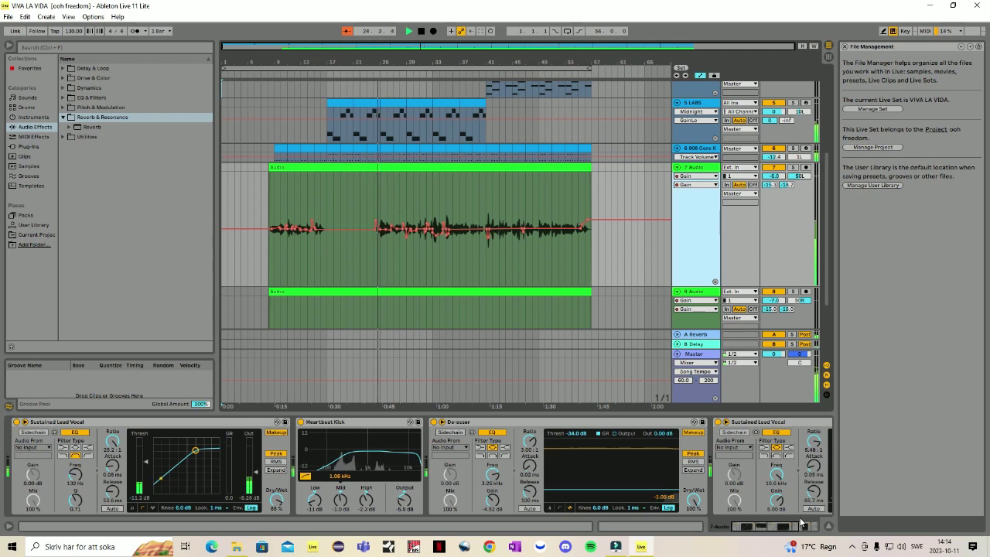
pyautogui.moveTo(798, 529); pyautogui.dragTo(814, 529)
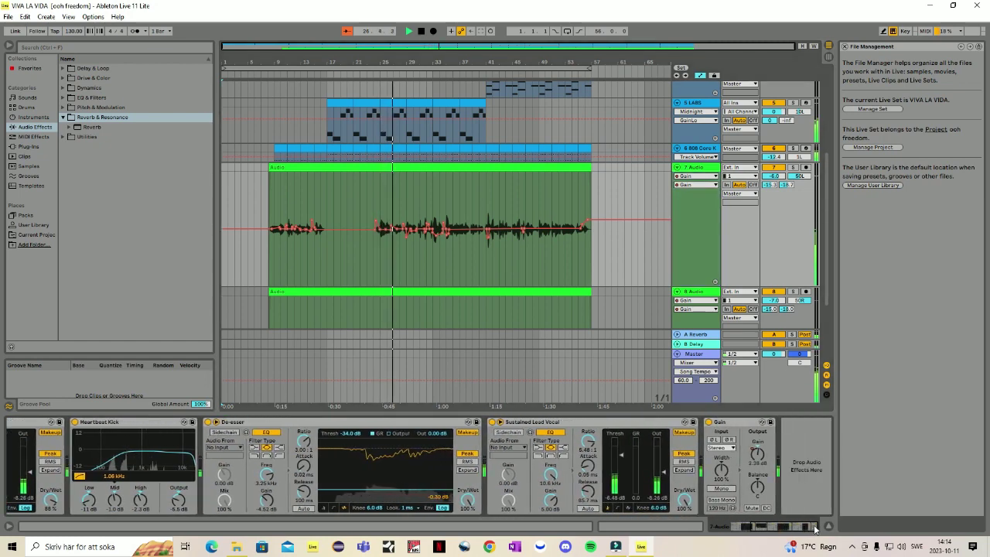